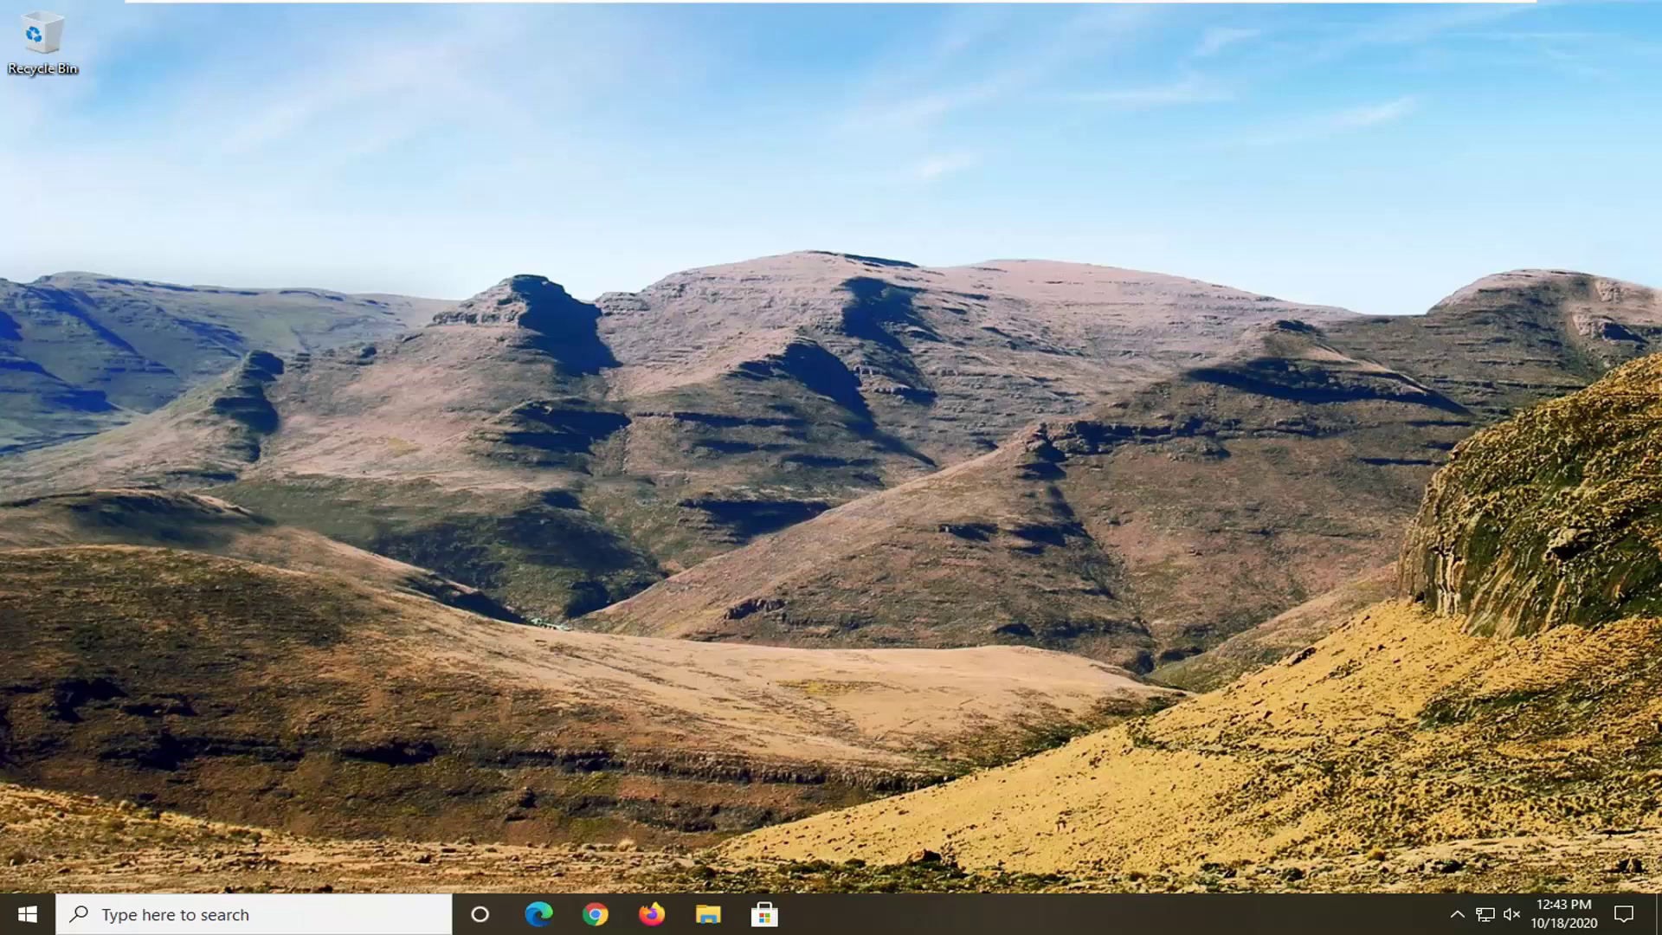
Open App settings for the Settings app from its Start menu entry.
click(26, 914)
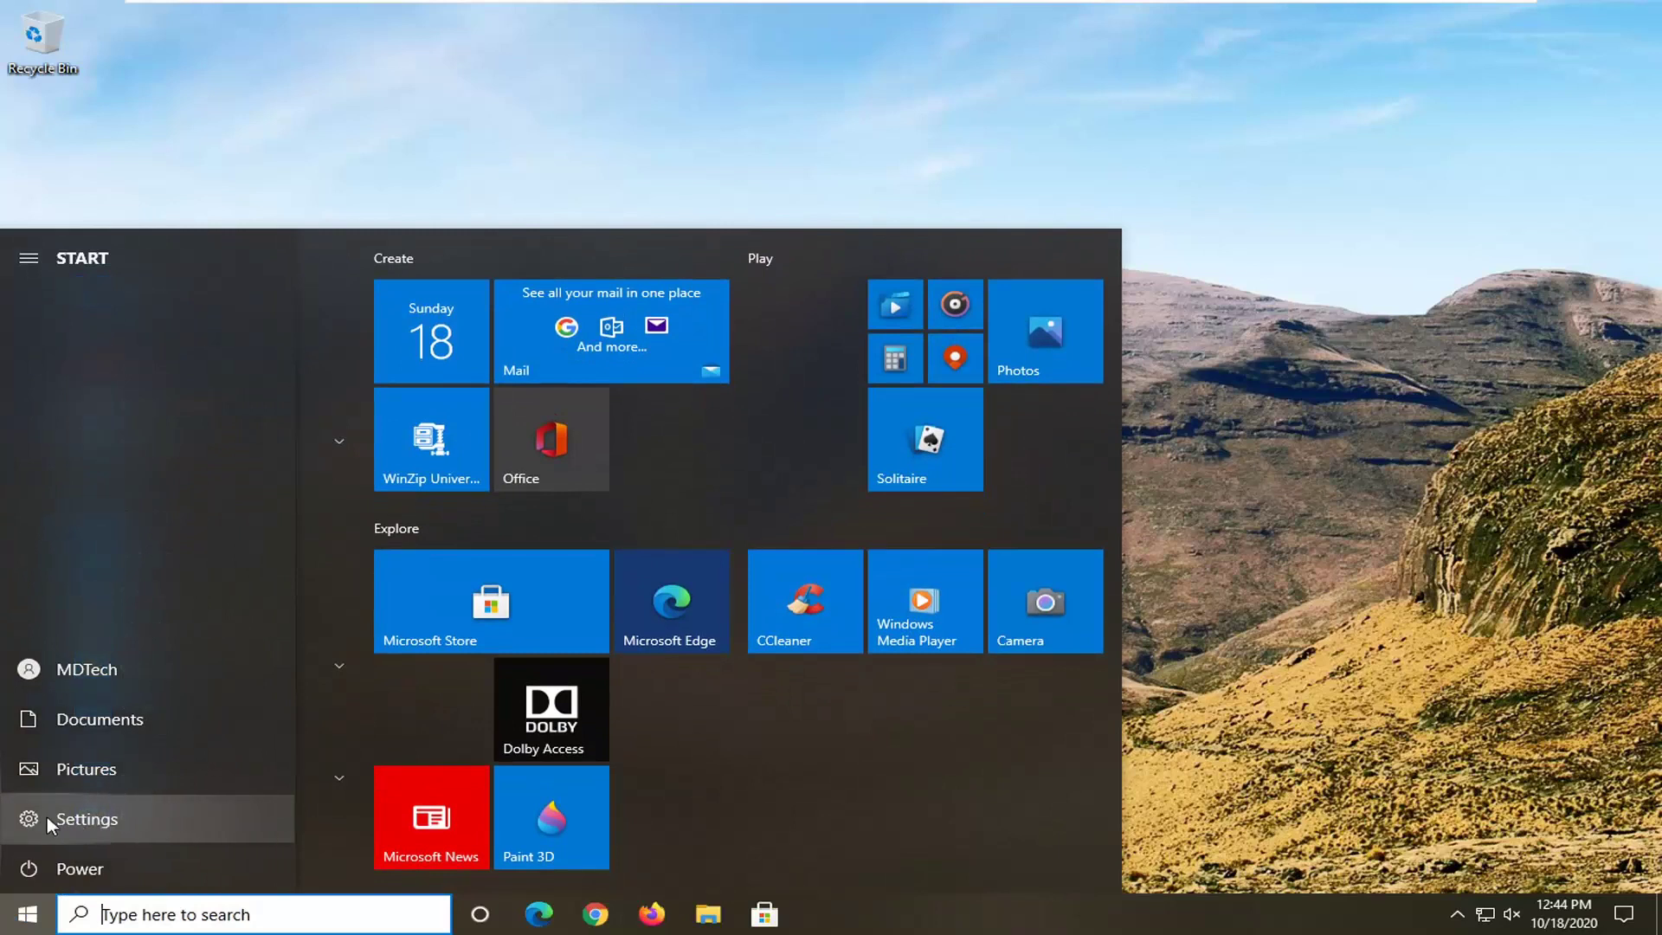
right_click(45, 817)
mouse_move(194, 761)
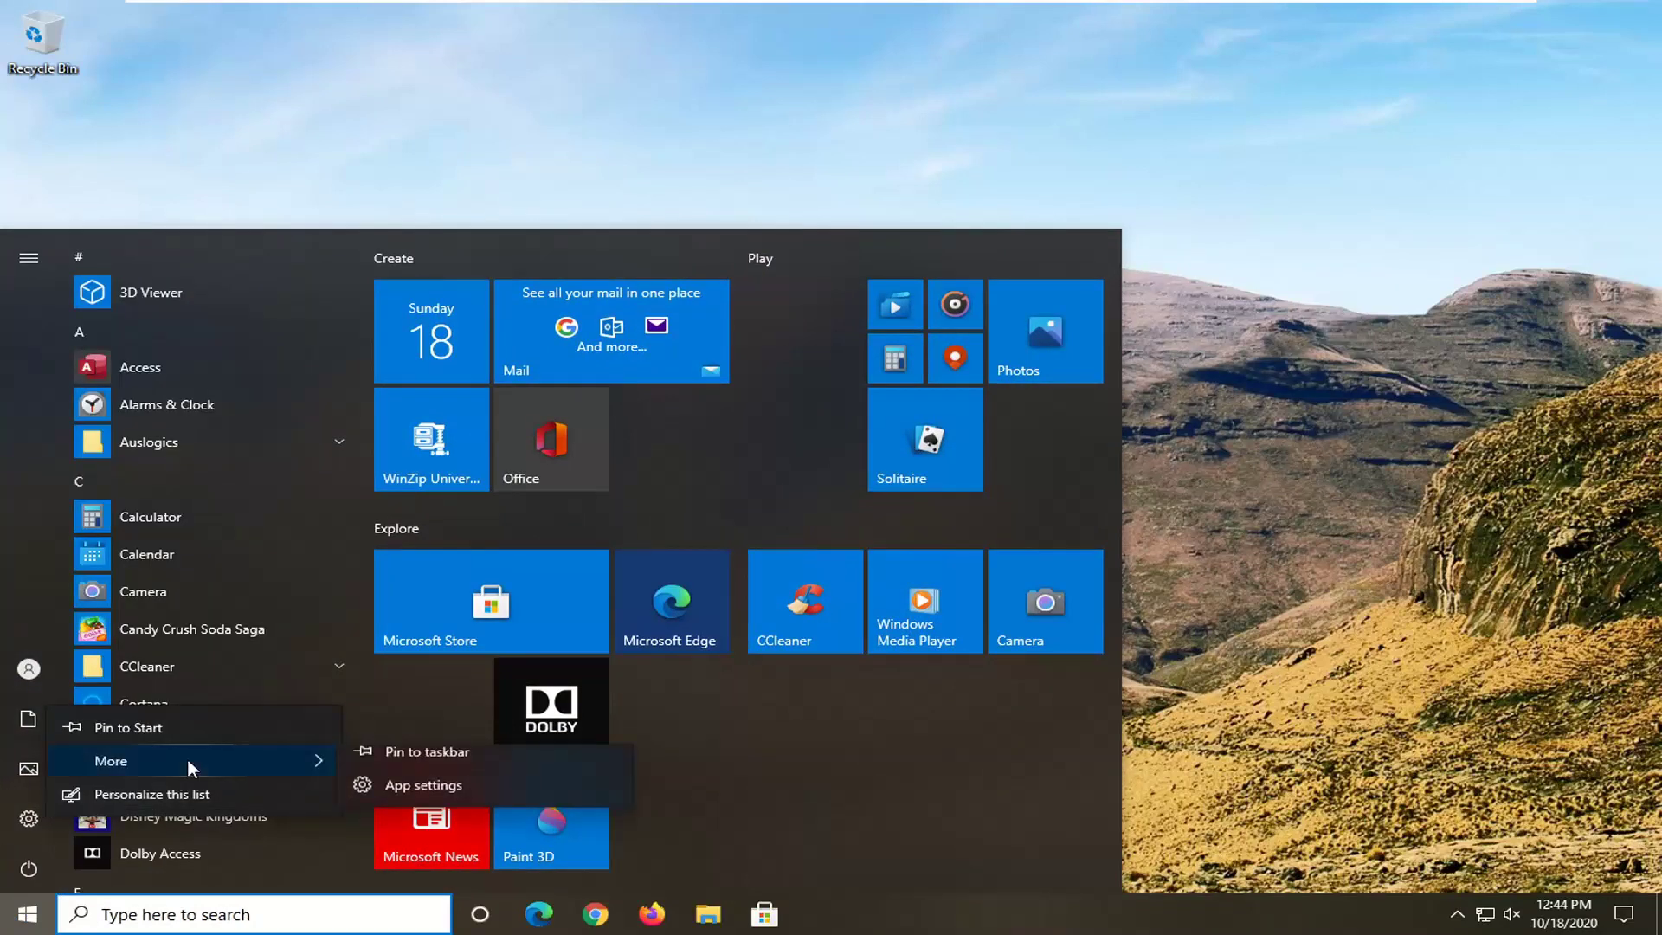
click(418, 801)
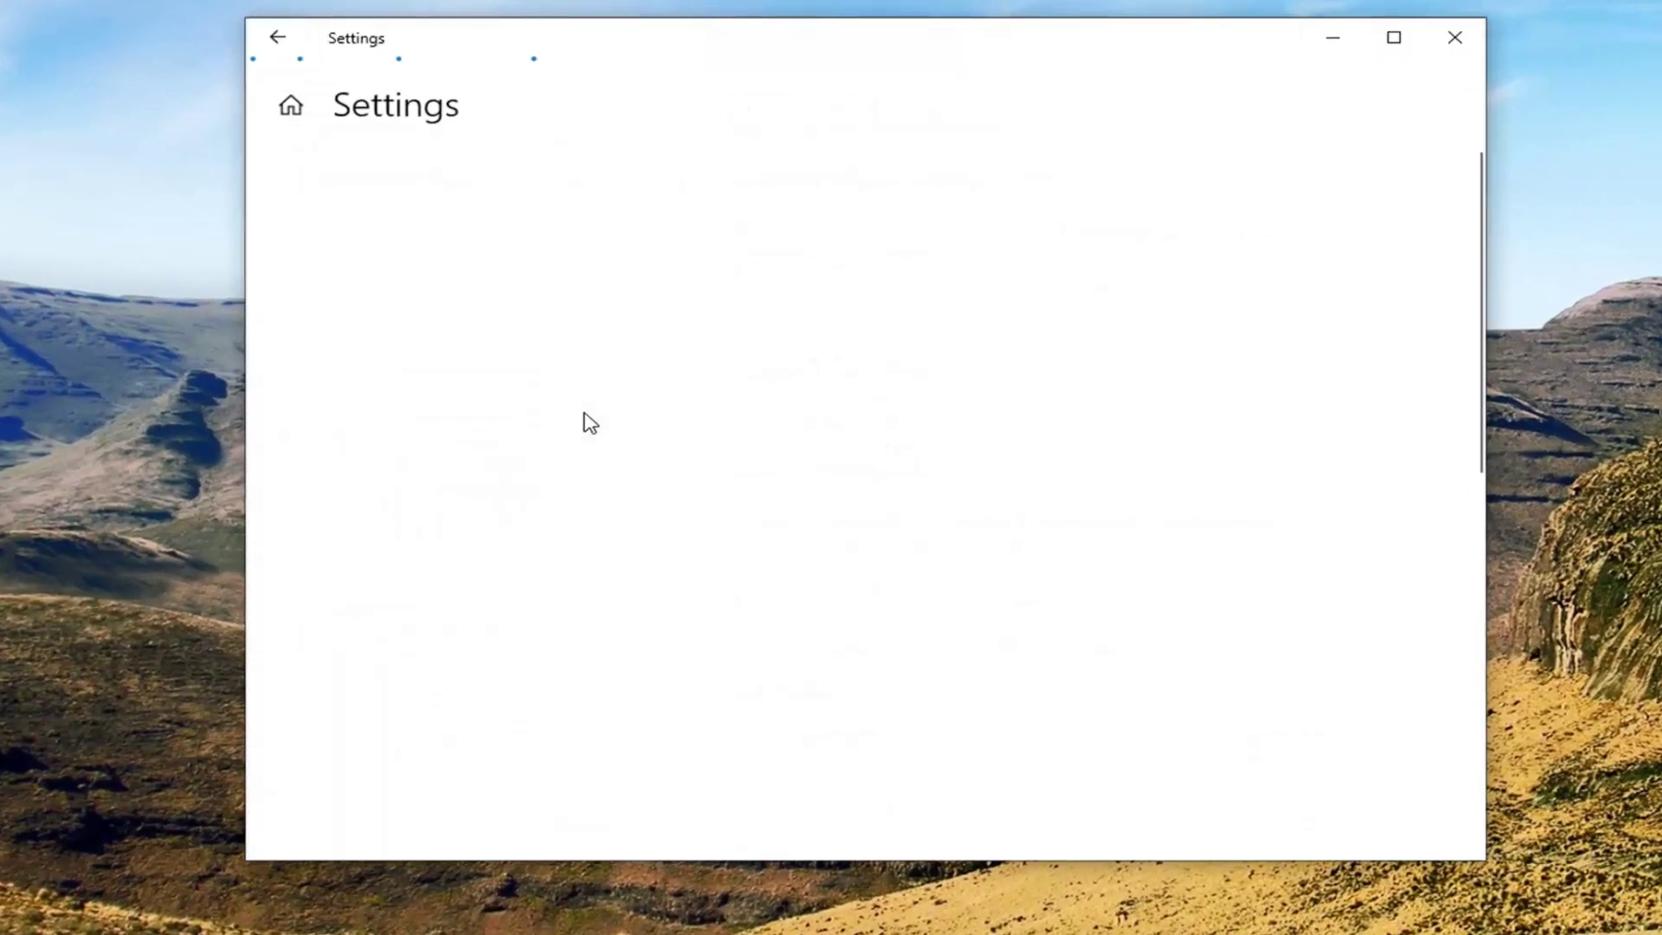
Reset the Settings app and confirm deleting its data.
scroll(586, 433, down, 1)
scroll(590, 441, down, 4)
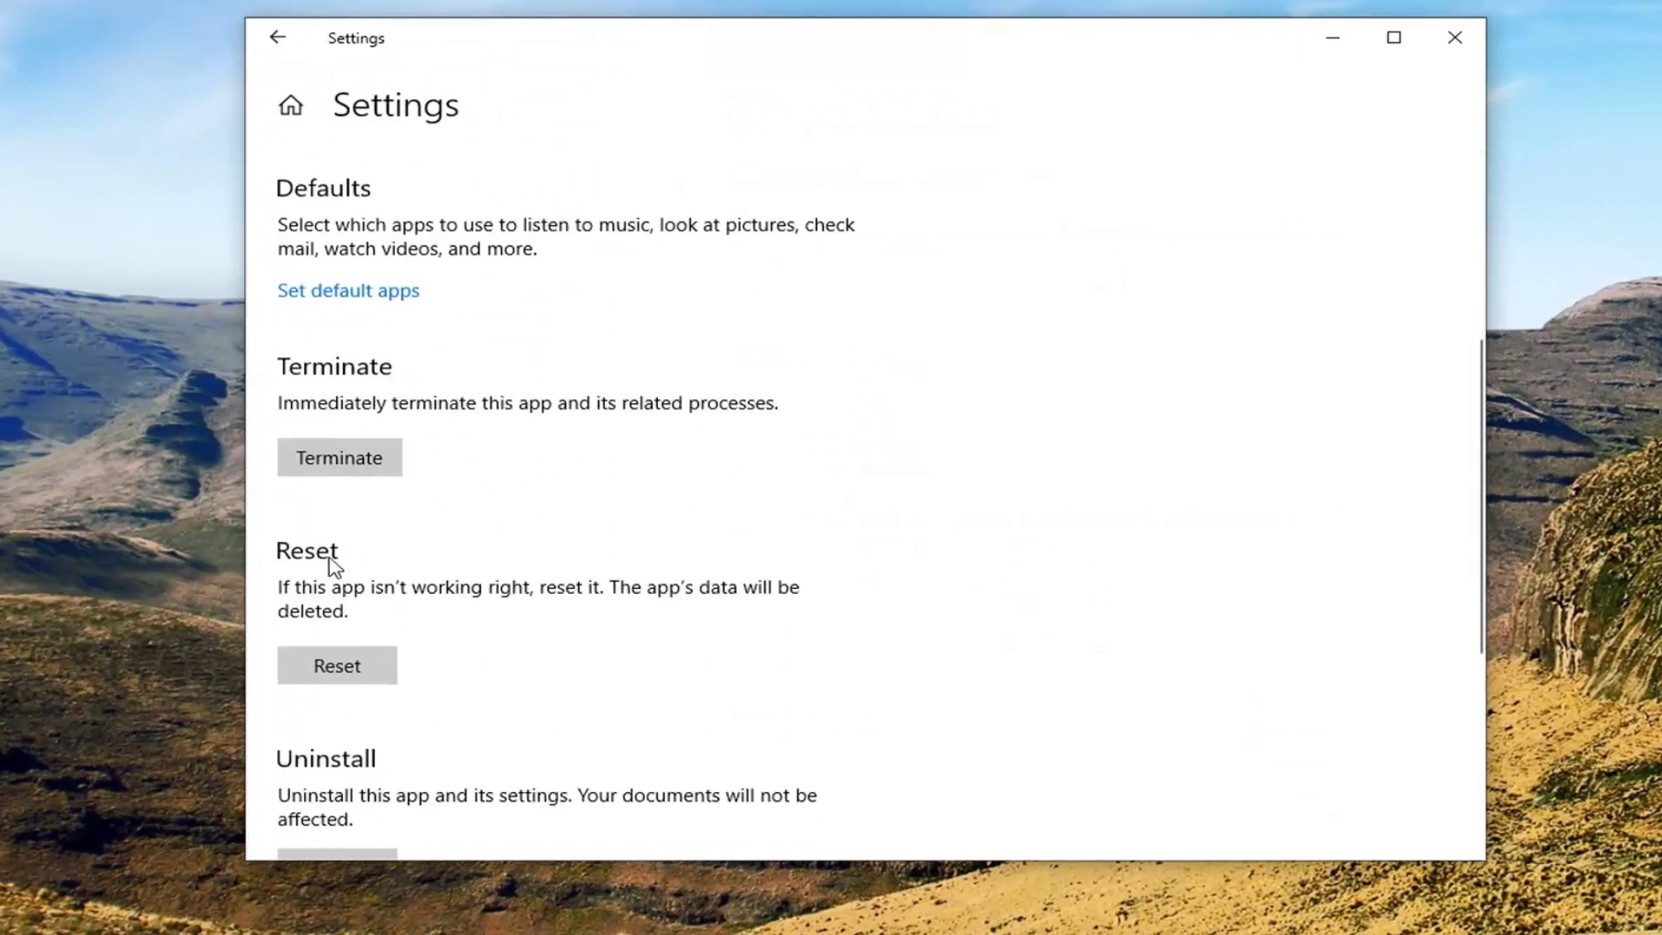
scroll(391, 557, down, 1)
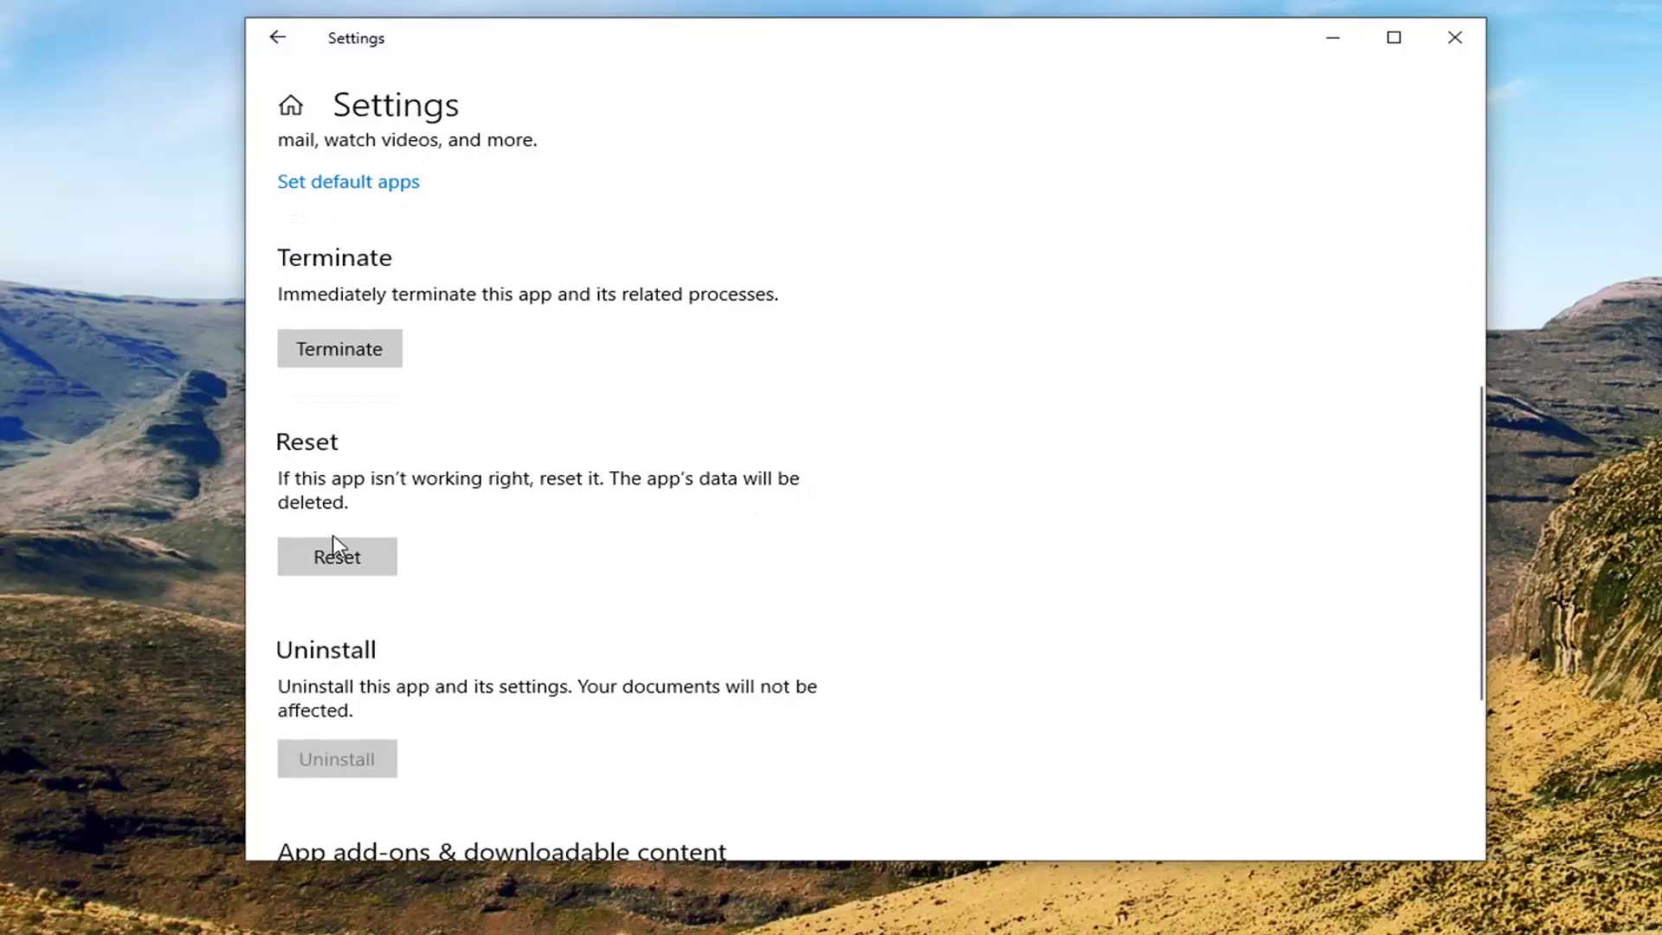
click(356, 567)
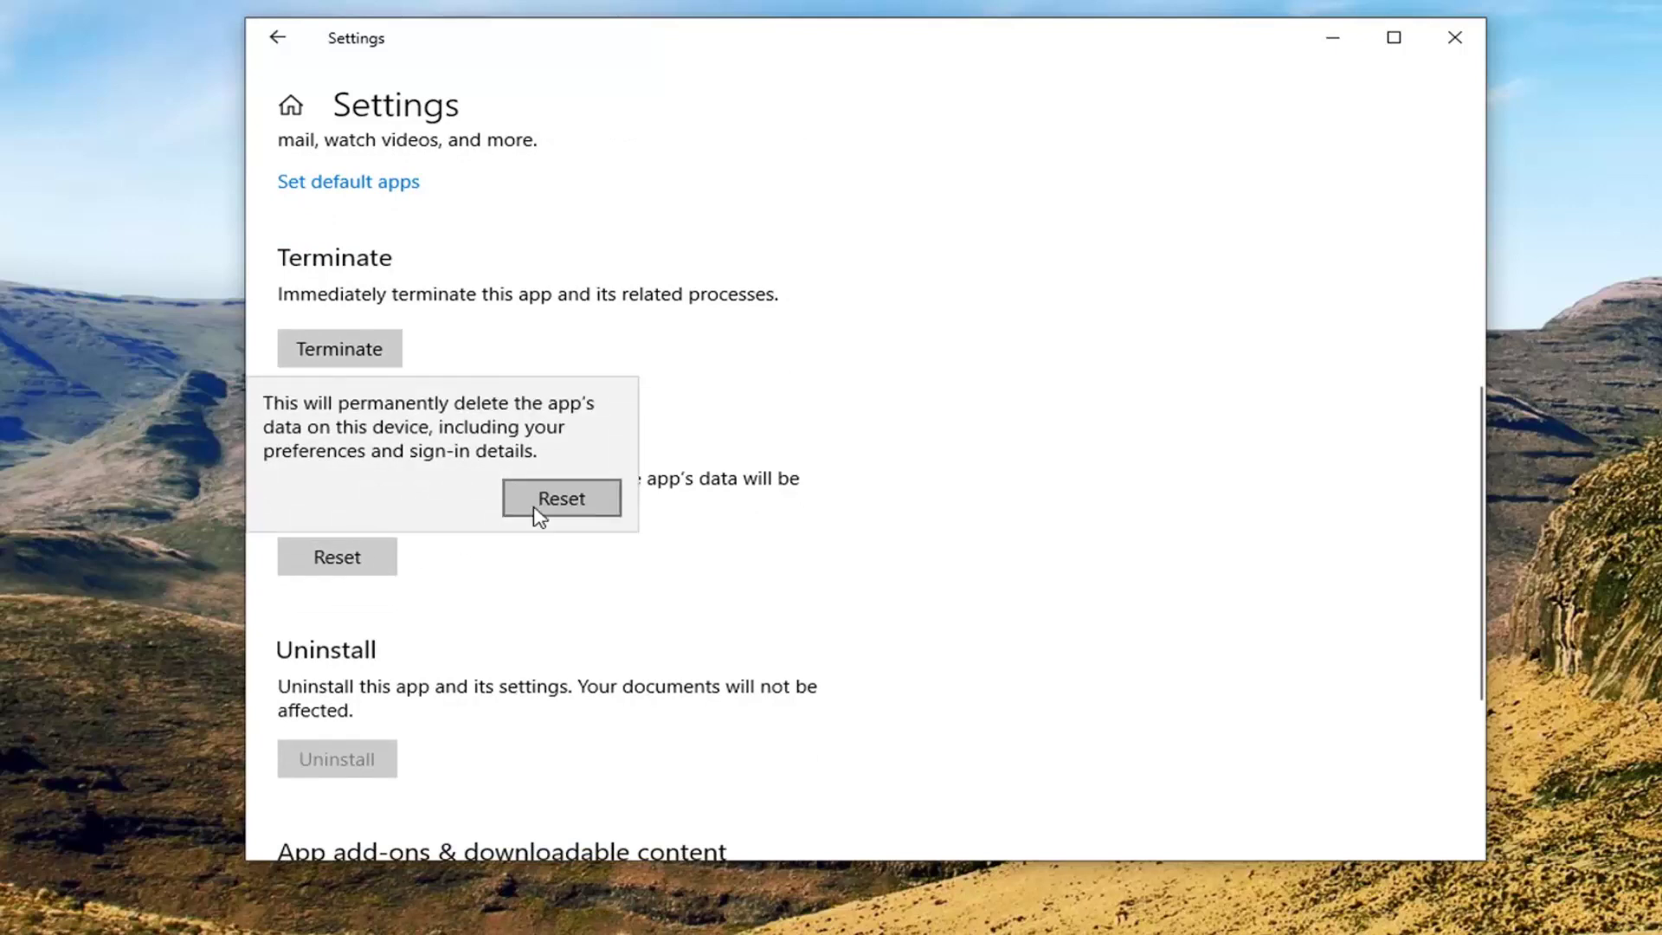
click(560, 500)
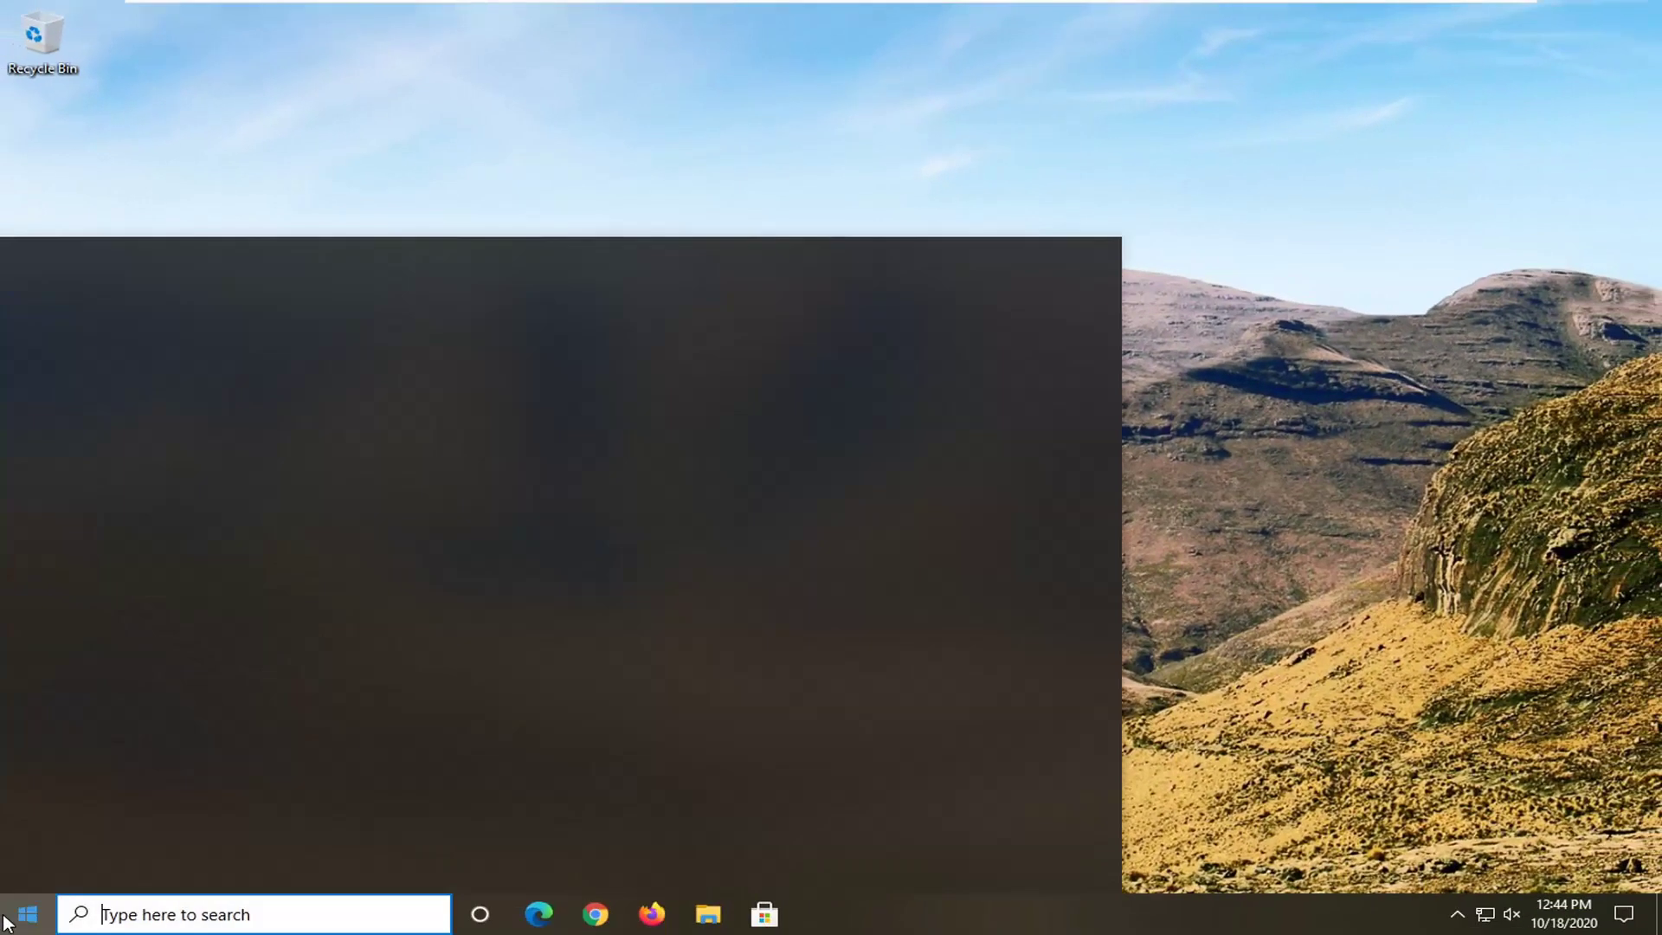
Search 'troubleshoot' and open the Troubleshoot settings page.
text(trou)
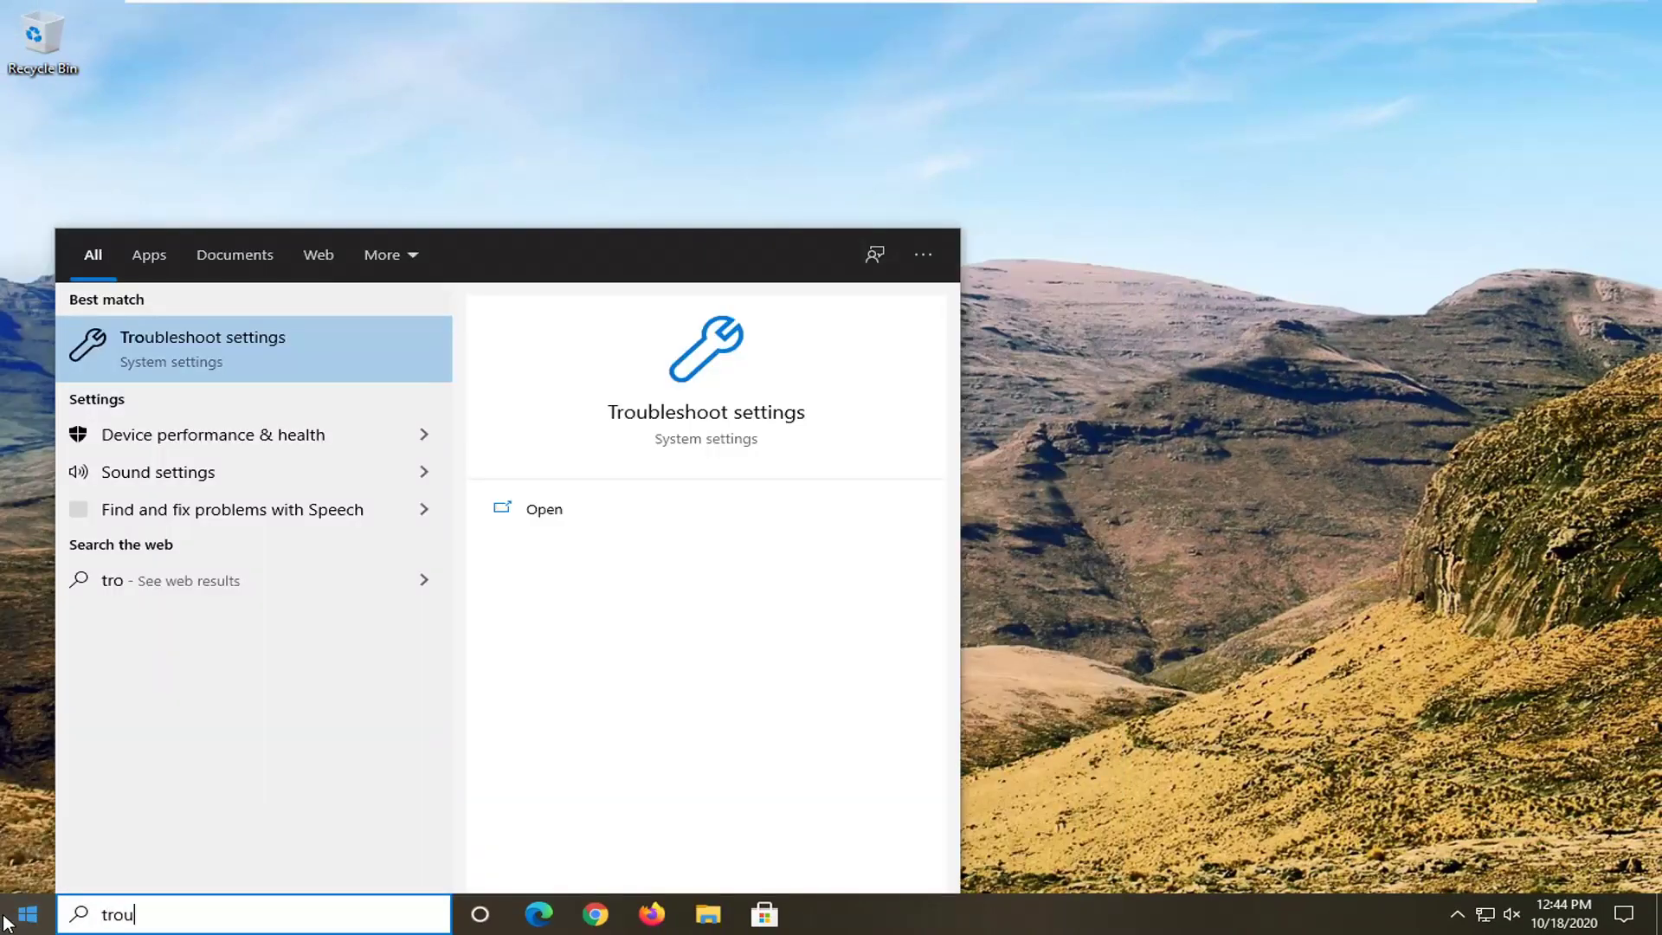
text(bleshoot)
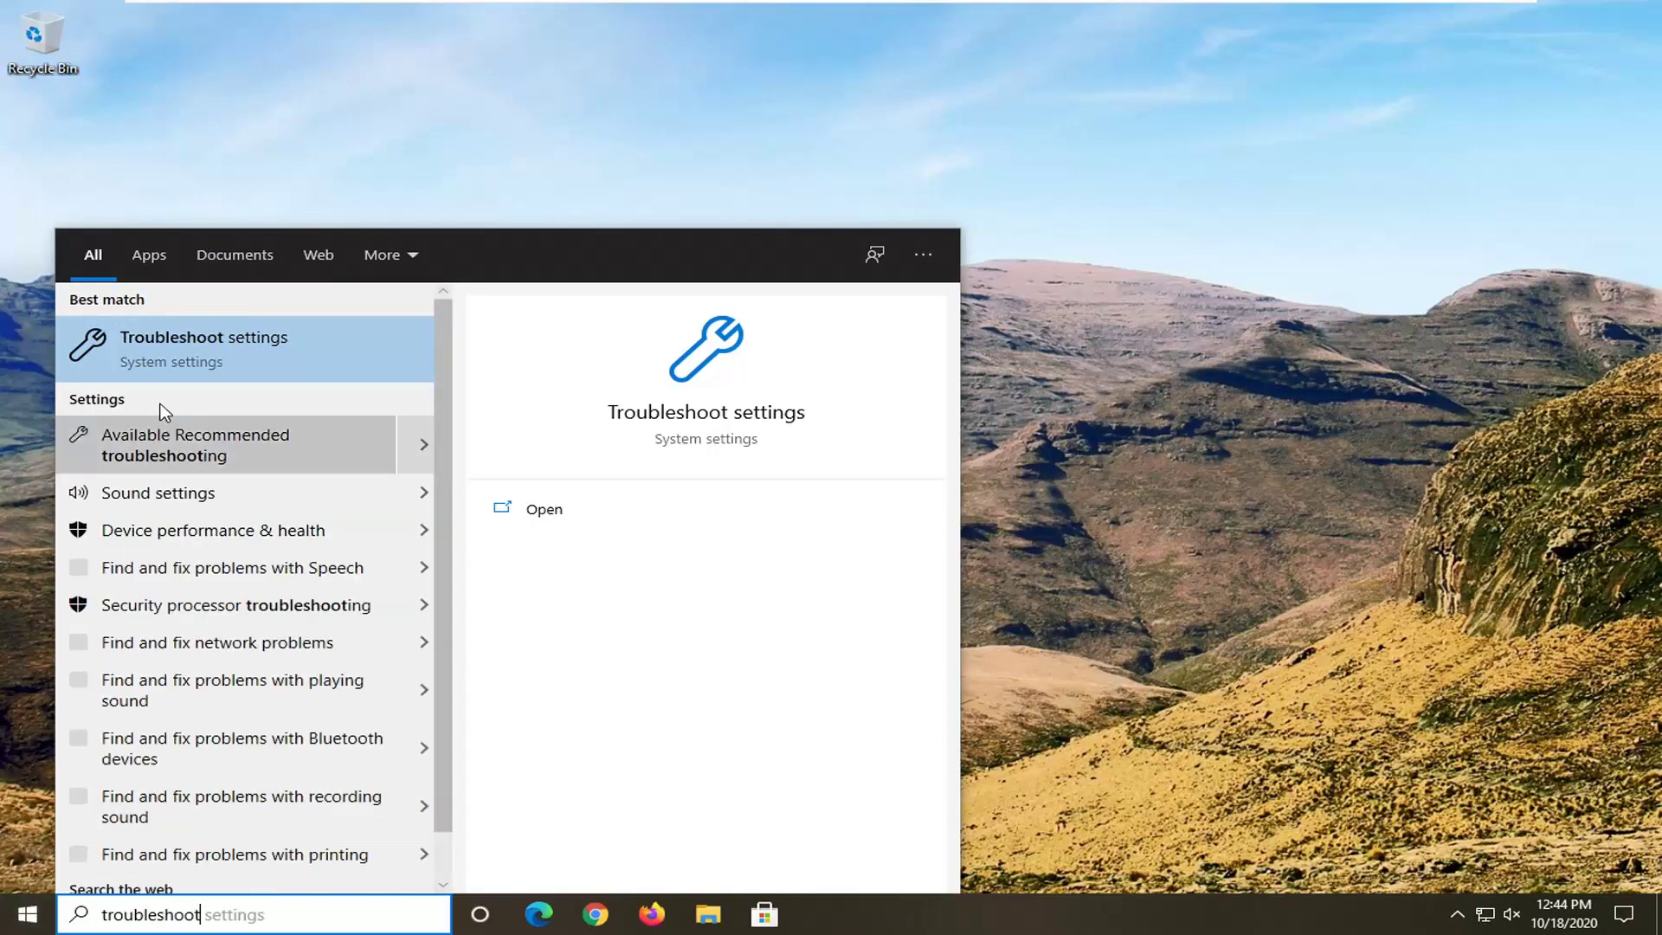
click(219, 349)
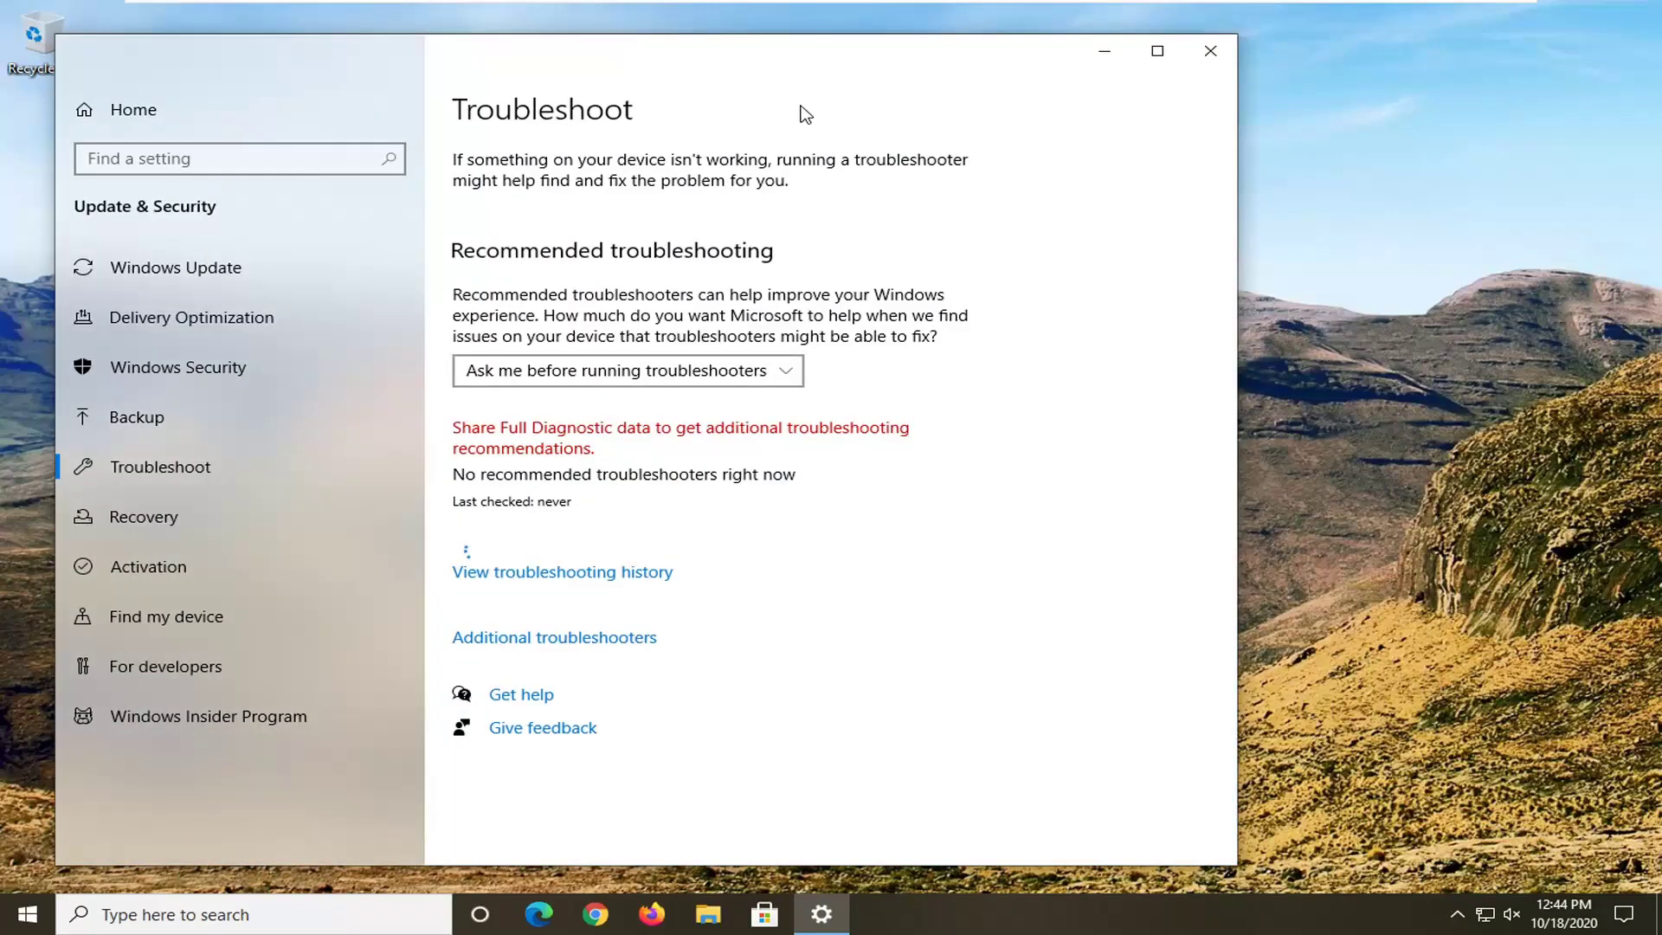
Run the Windows Update troubleshooter from Additional troubleshooters.
drag(537, 63, 699, 67)
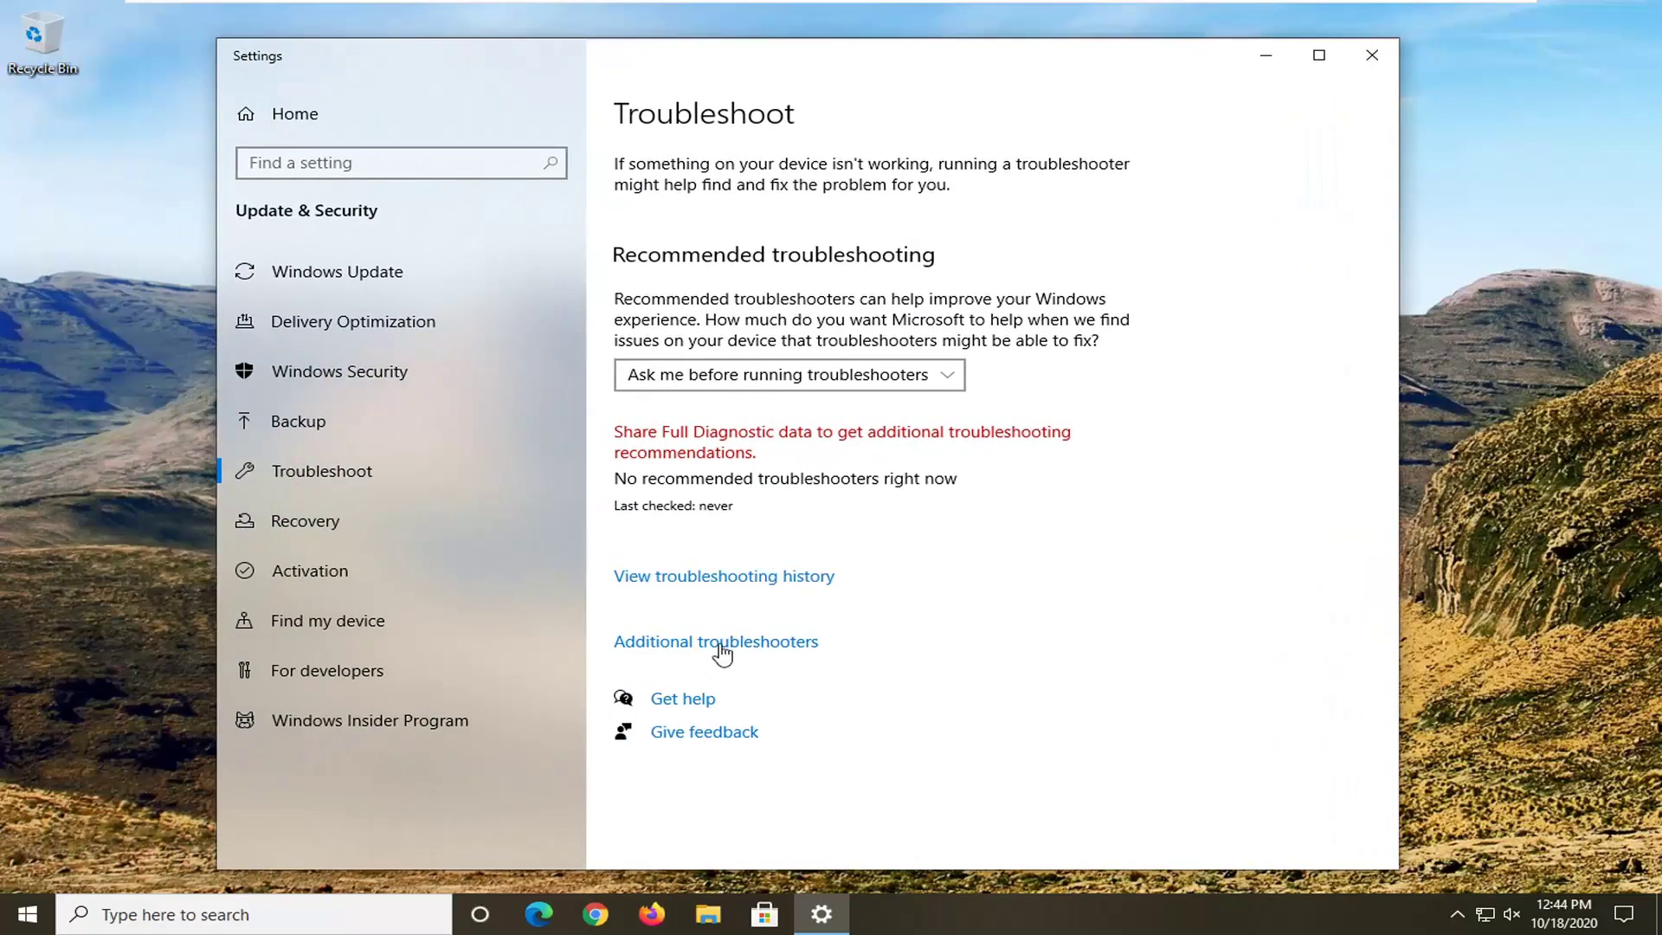
click(725, 645)
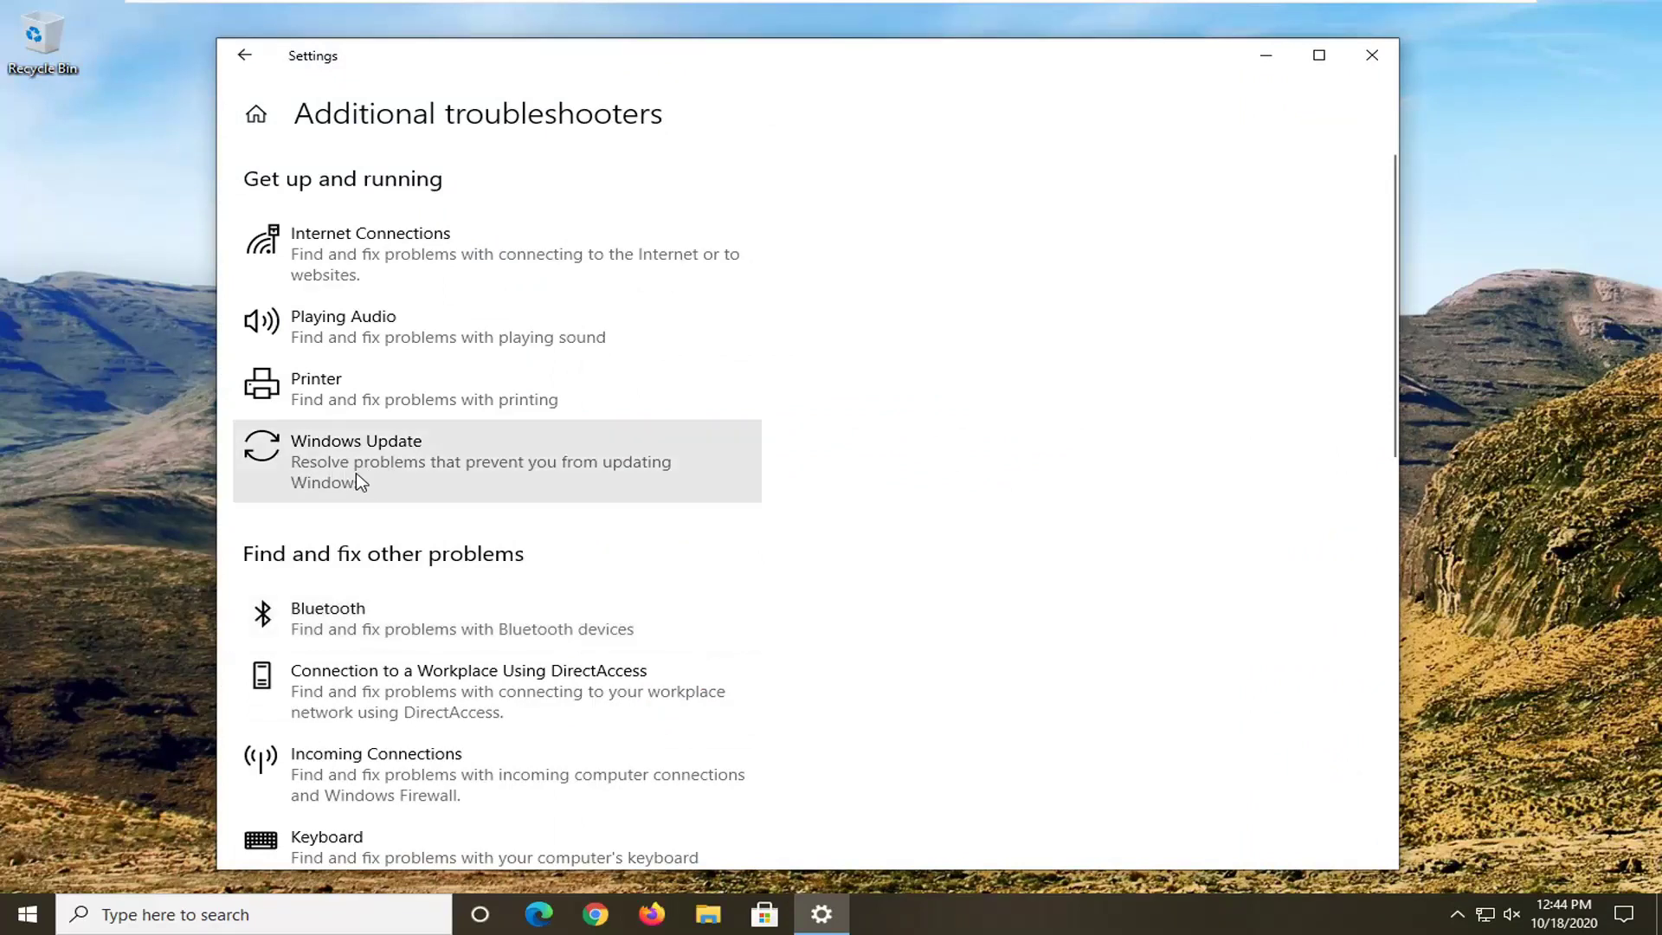
click(336, 471)
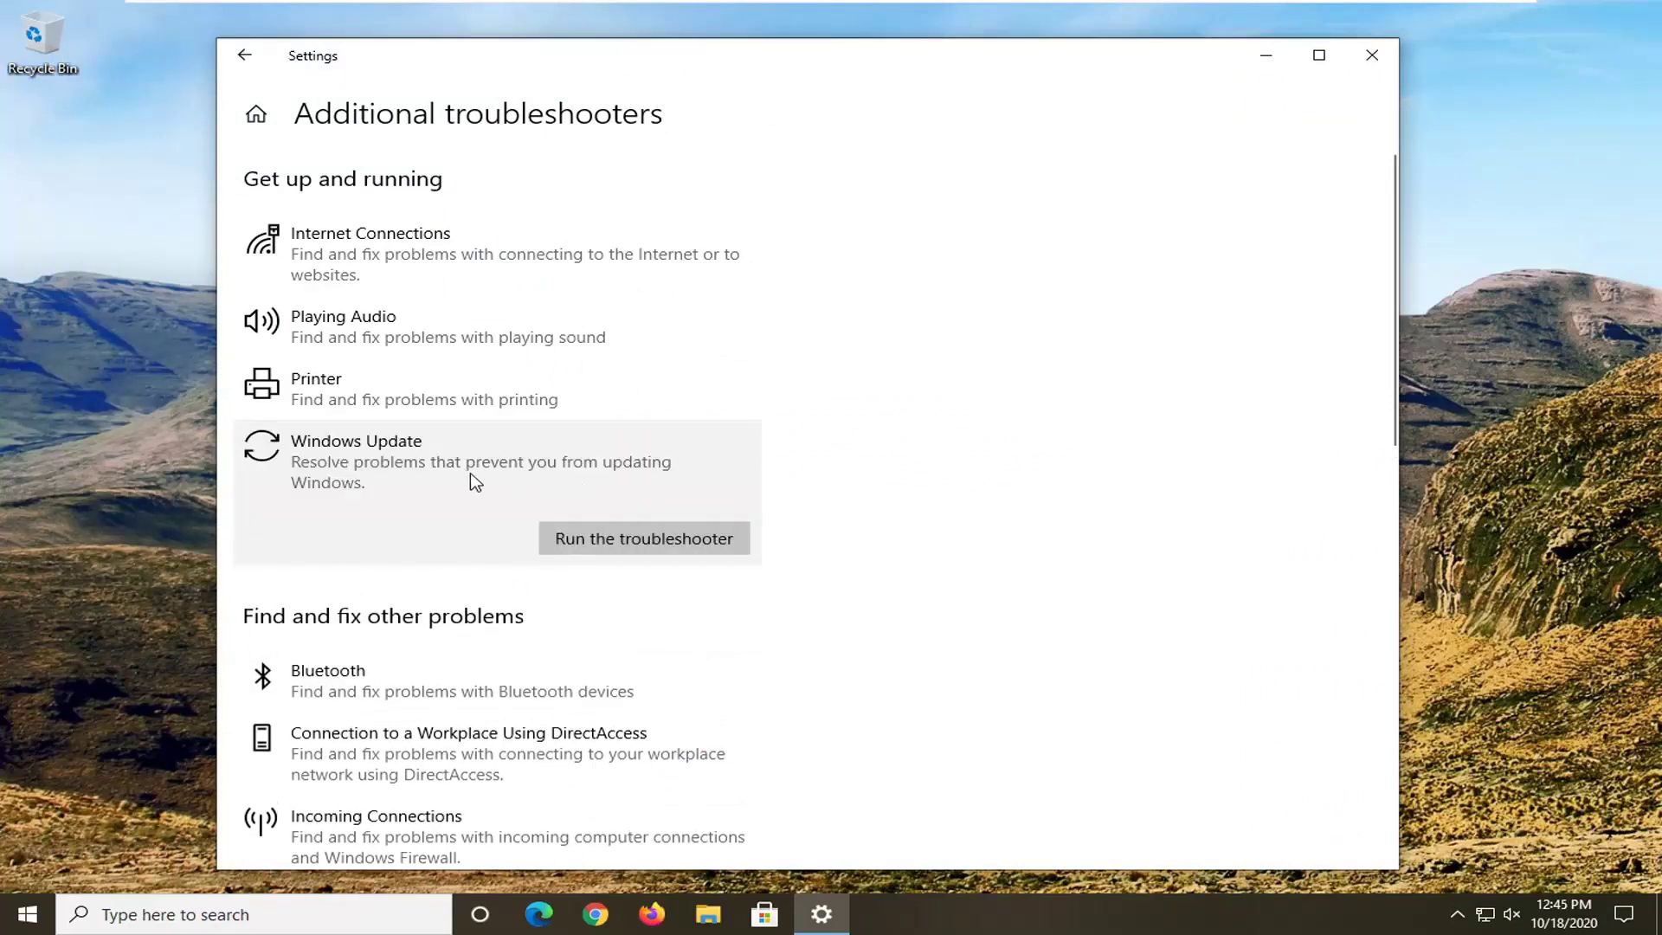
click(645, 535)
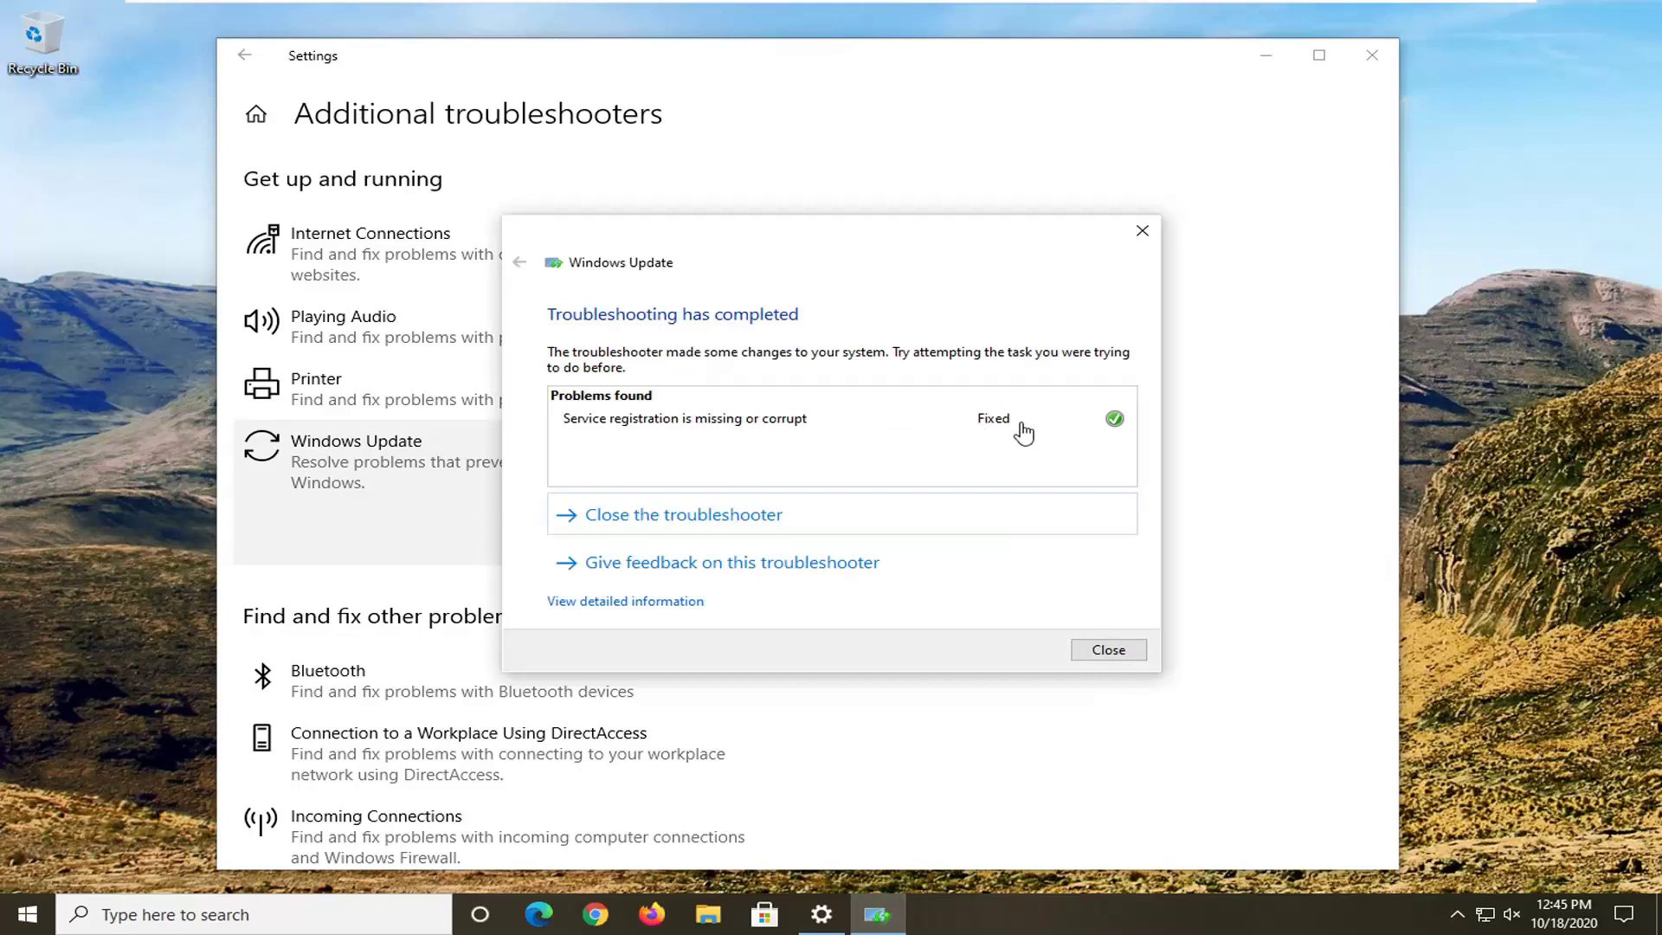
Close the Windows Update troubleshooter once it reports the service registration problem fixed.
click(1103, 653)
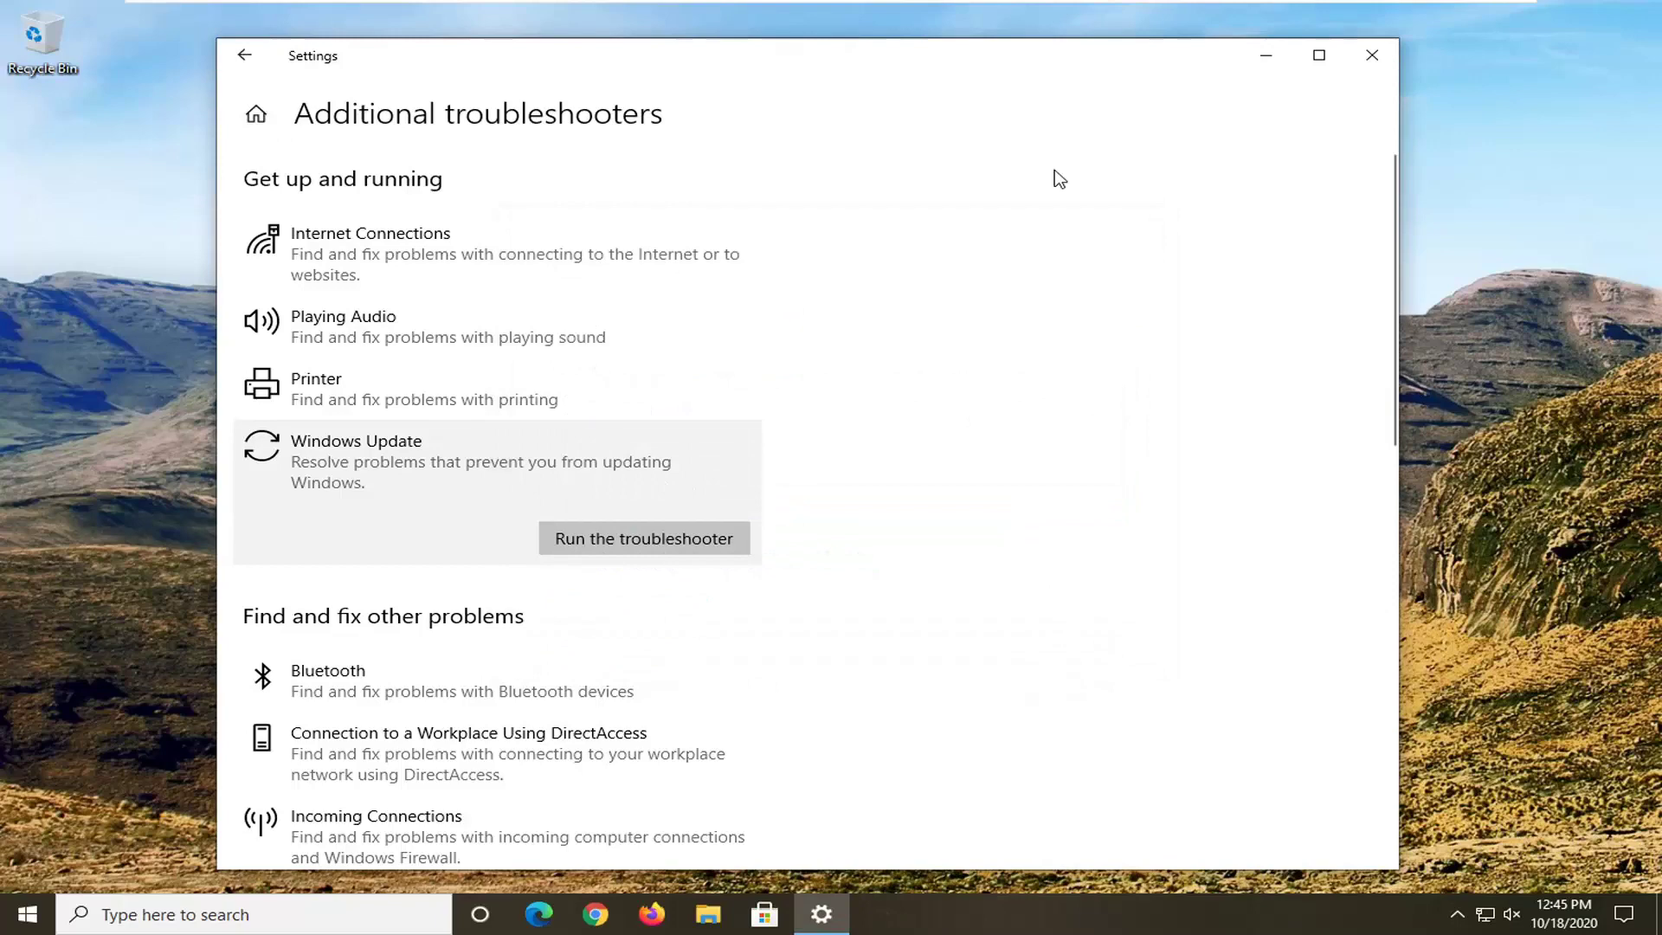
Close Settings and launch Command Prompt as administrator by searching 'cmd'.
click(1373, 61)
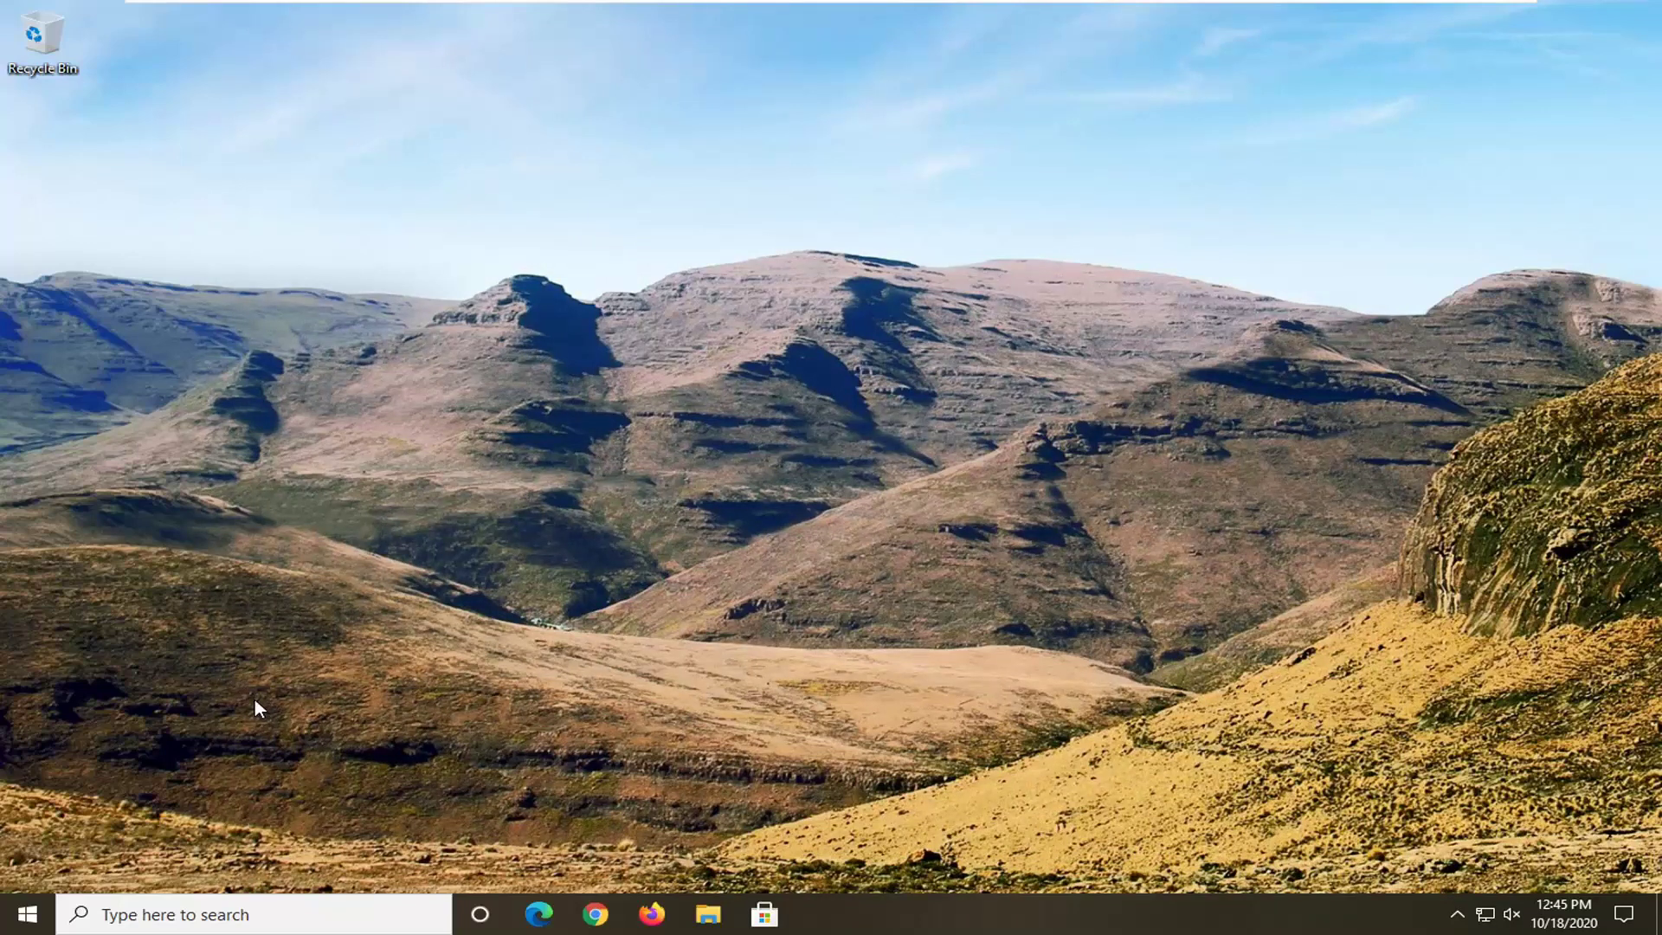
click(9, 922)
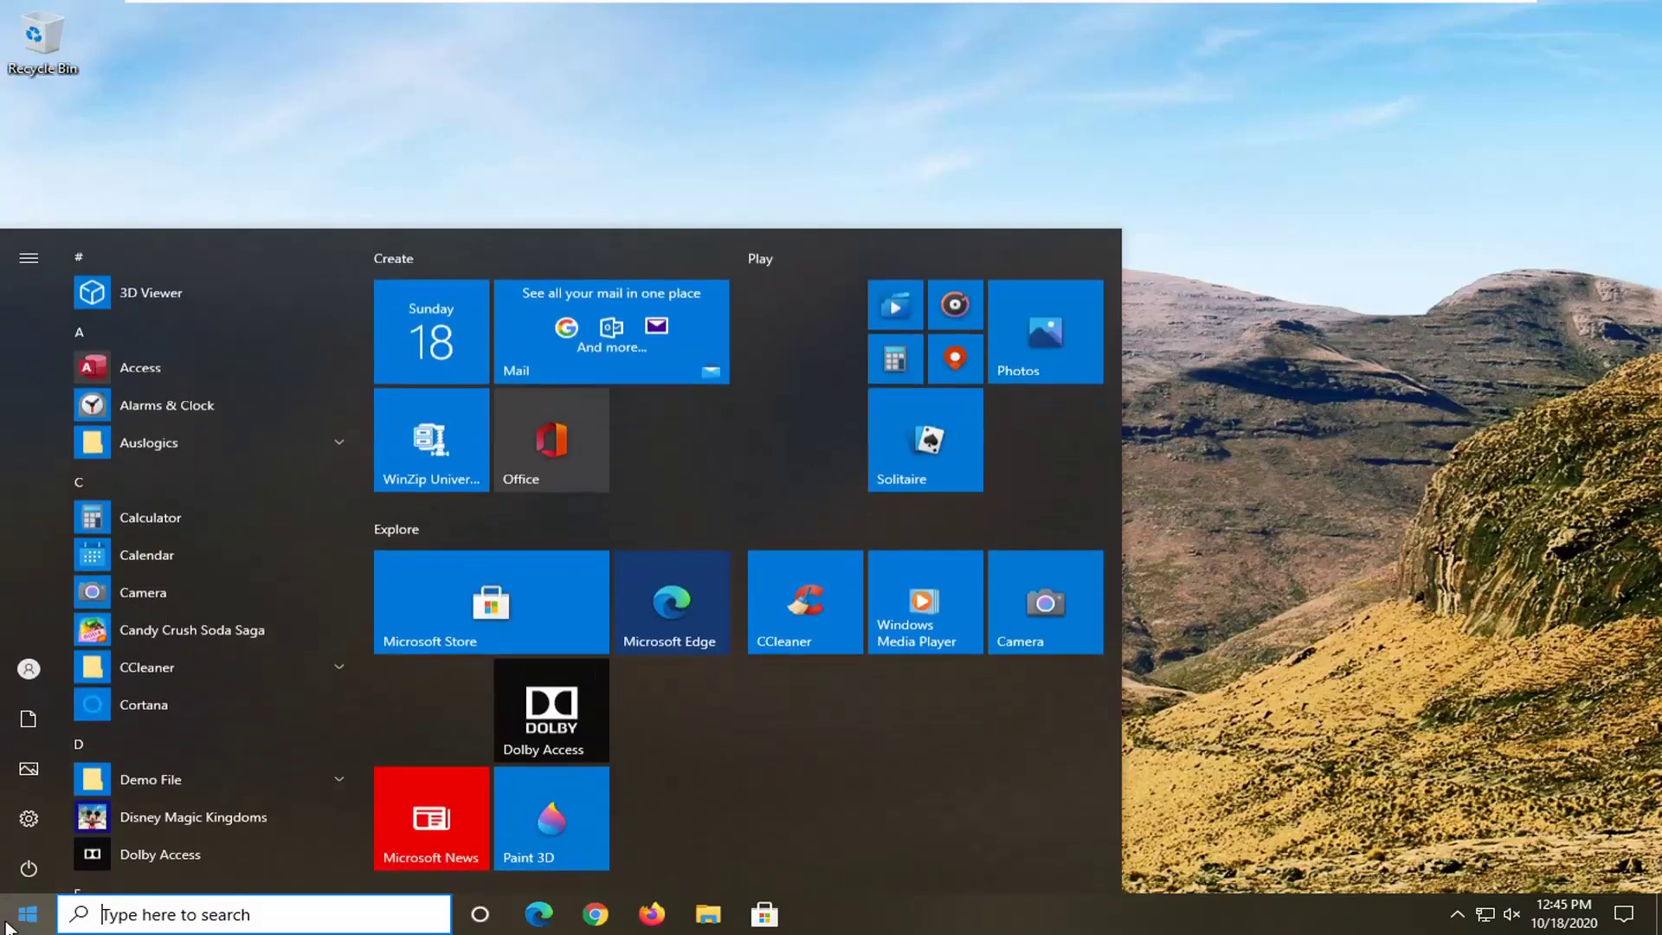
text(cmd)
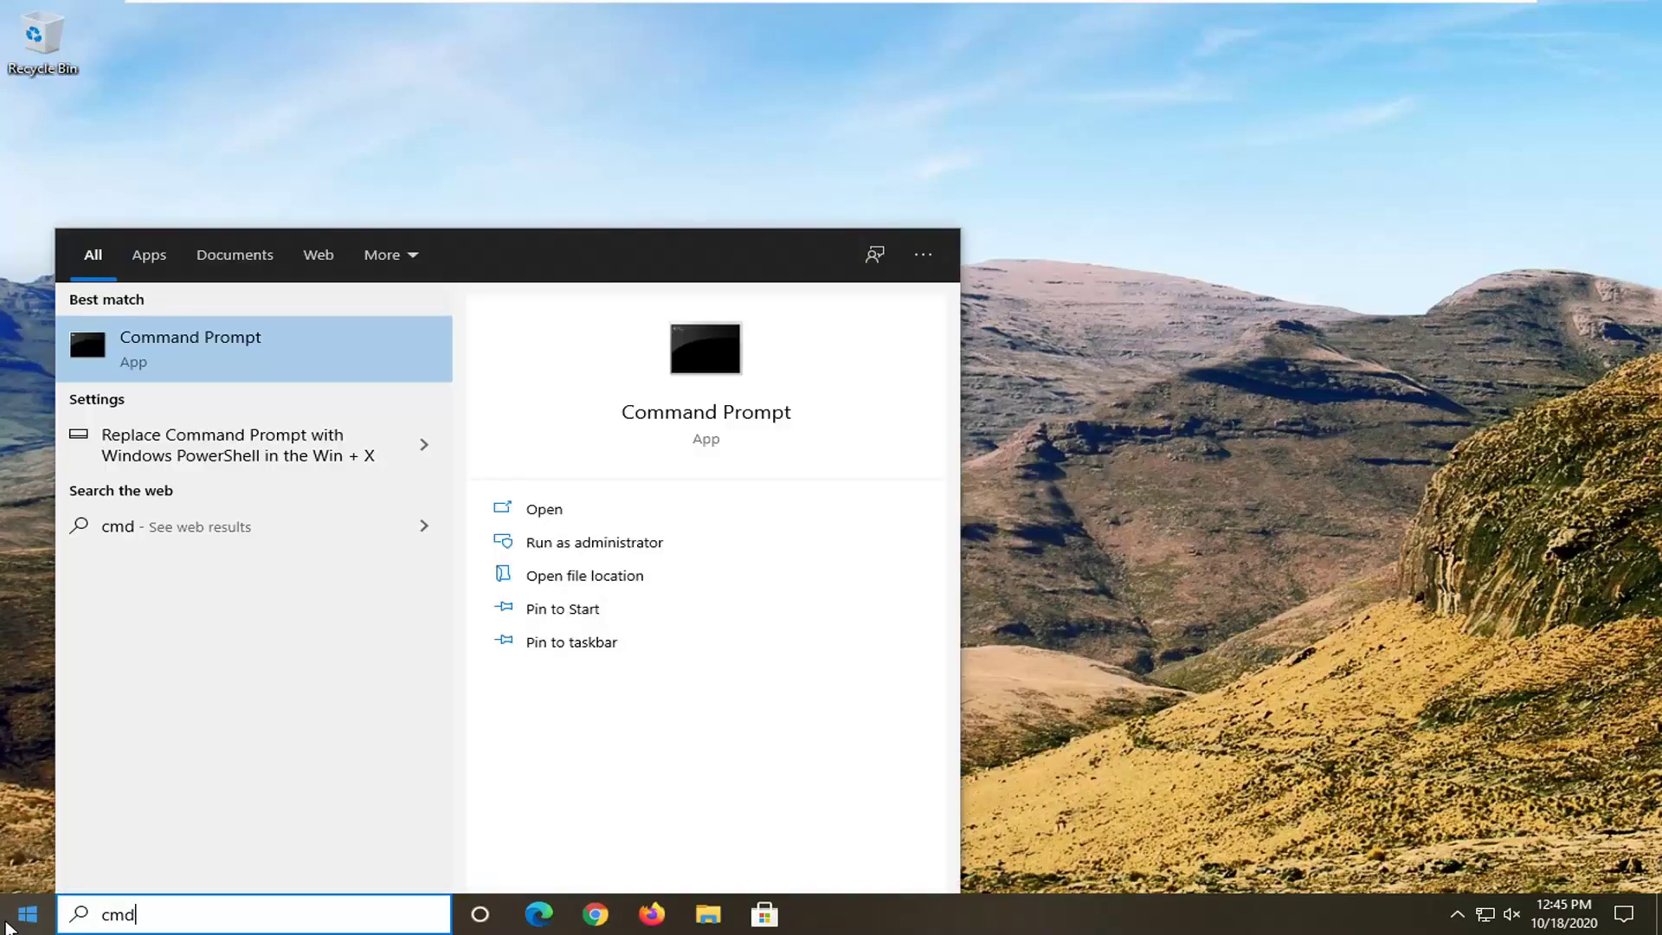
right_click(200, 358)
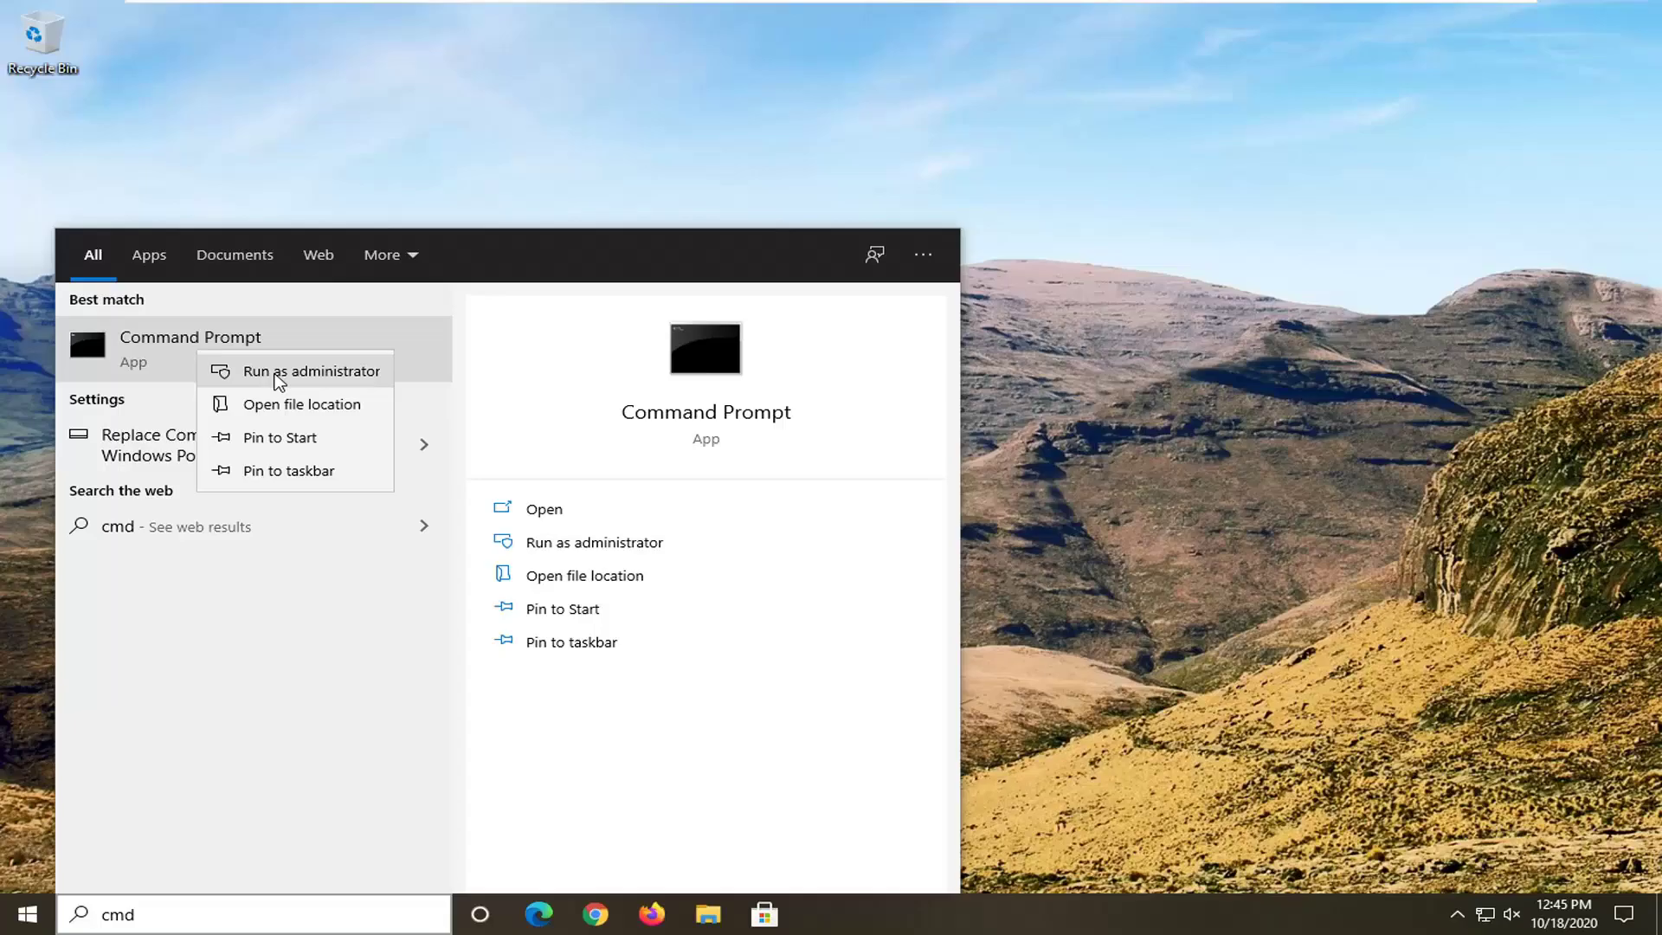
click(277, 374)
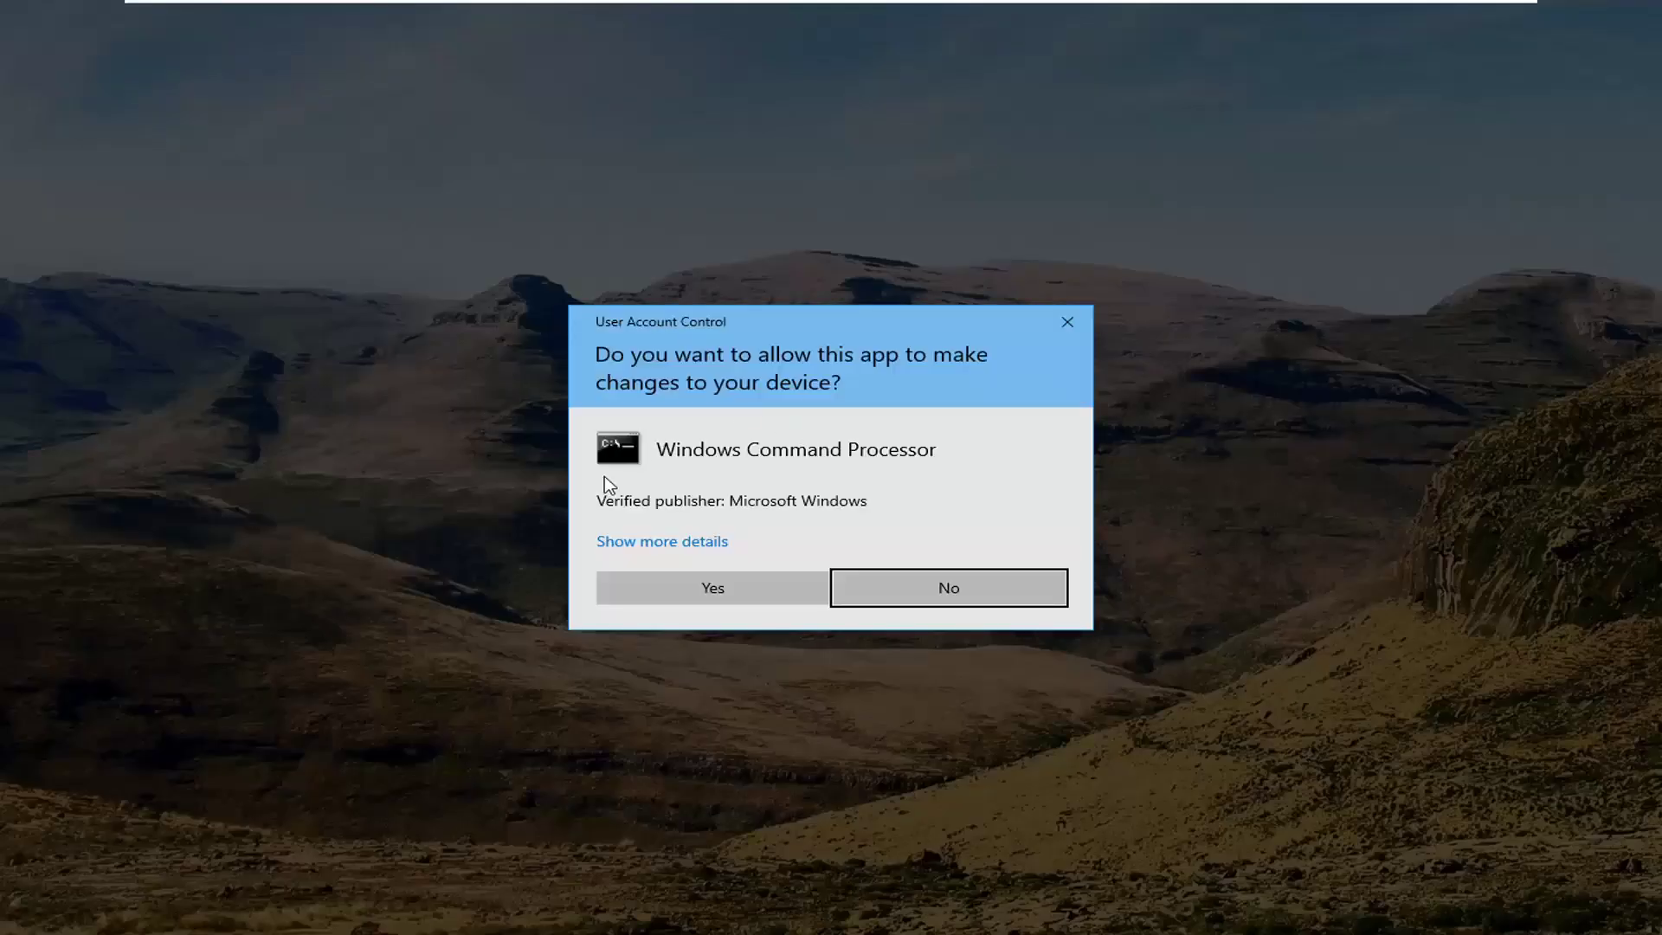
Approve the UAC prompt and enter 'sfc /scannow' in the elevated Command Prompt.
click(735, 593)
text(sfc)
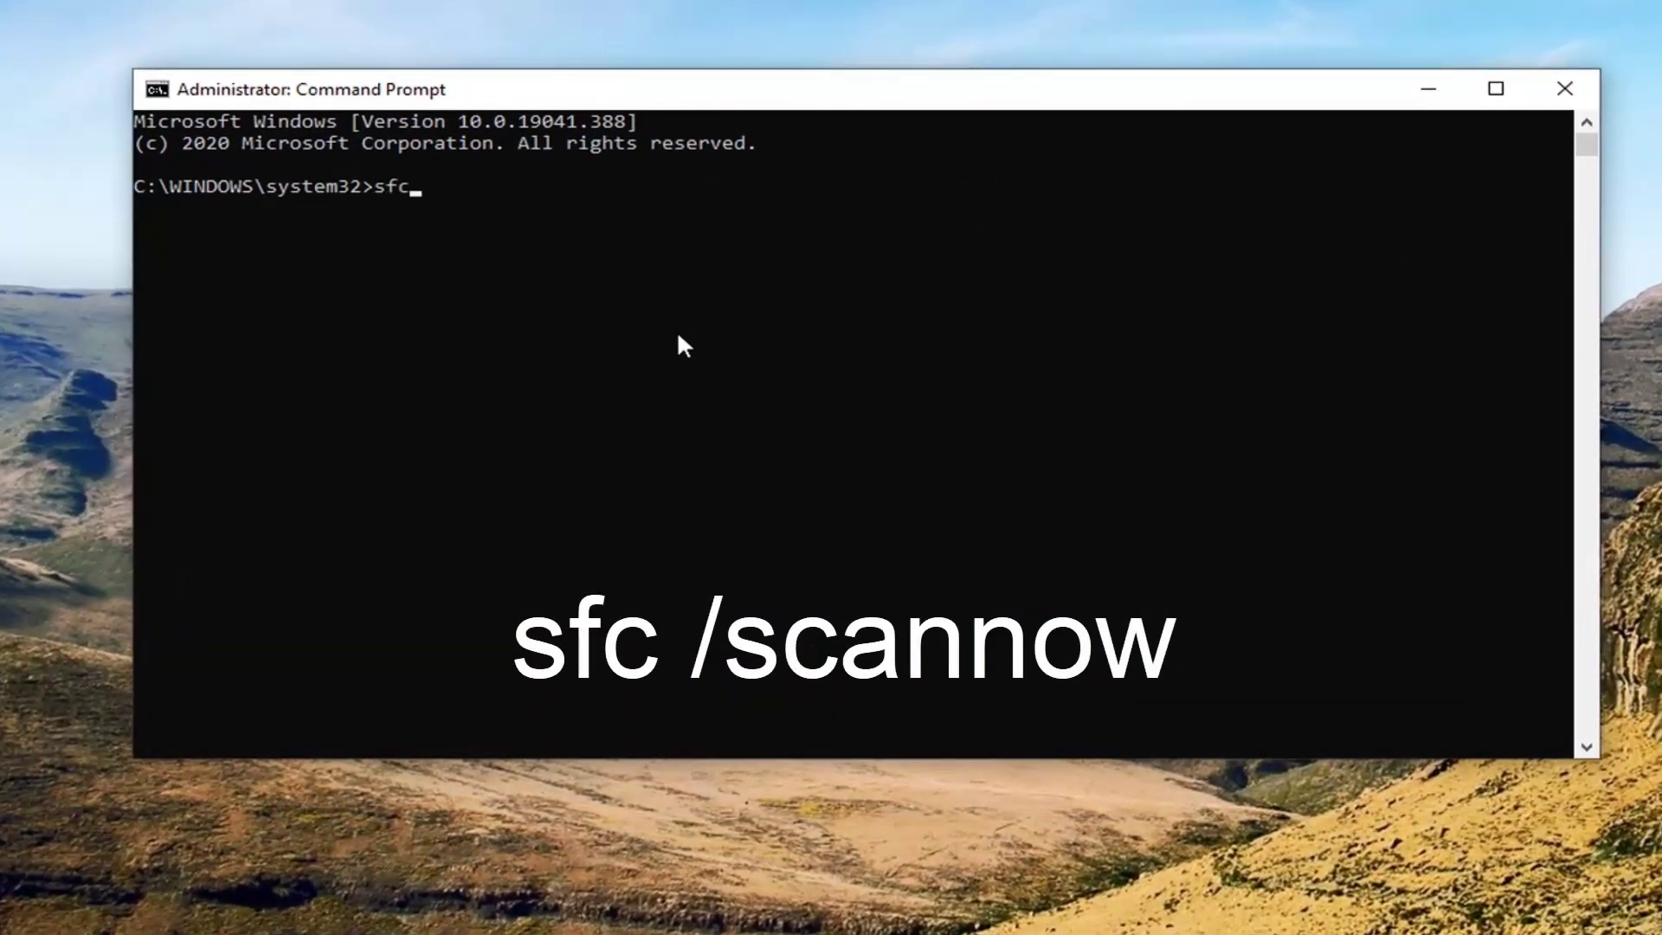
text(/scannow)
Run sfc /scannow to 100% verification with no integrity violations found.
key(Return)
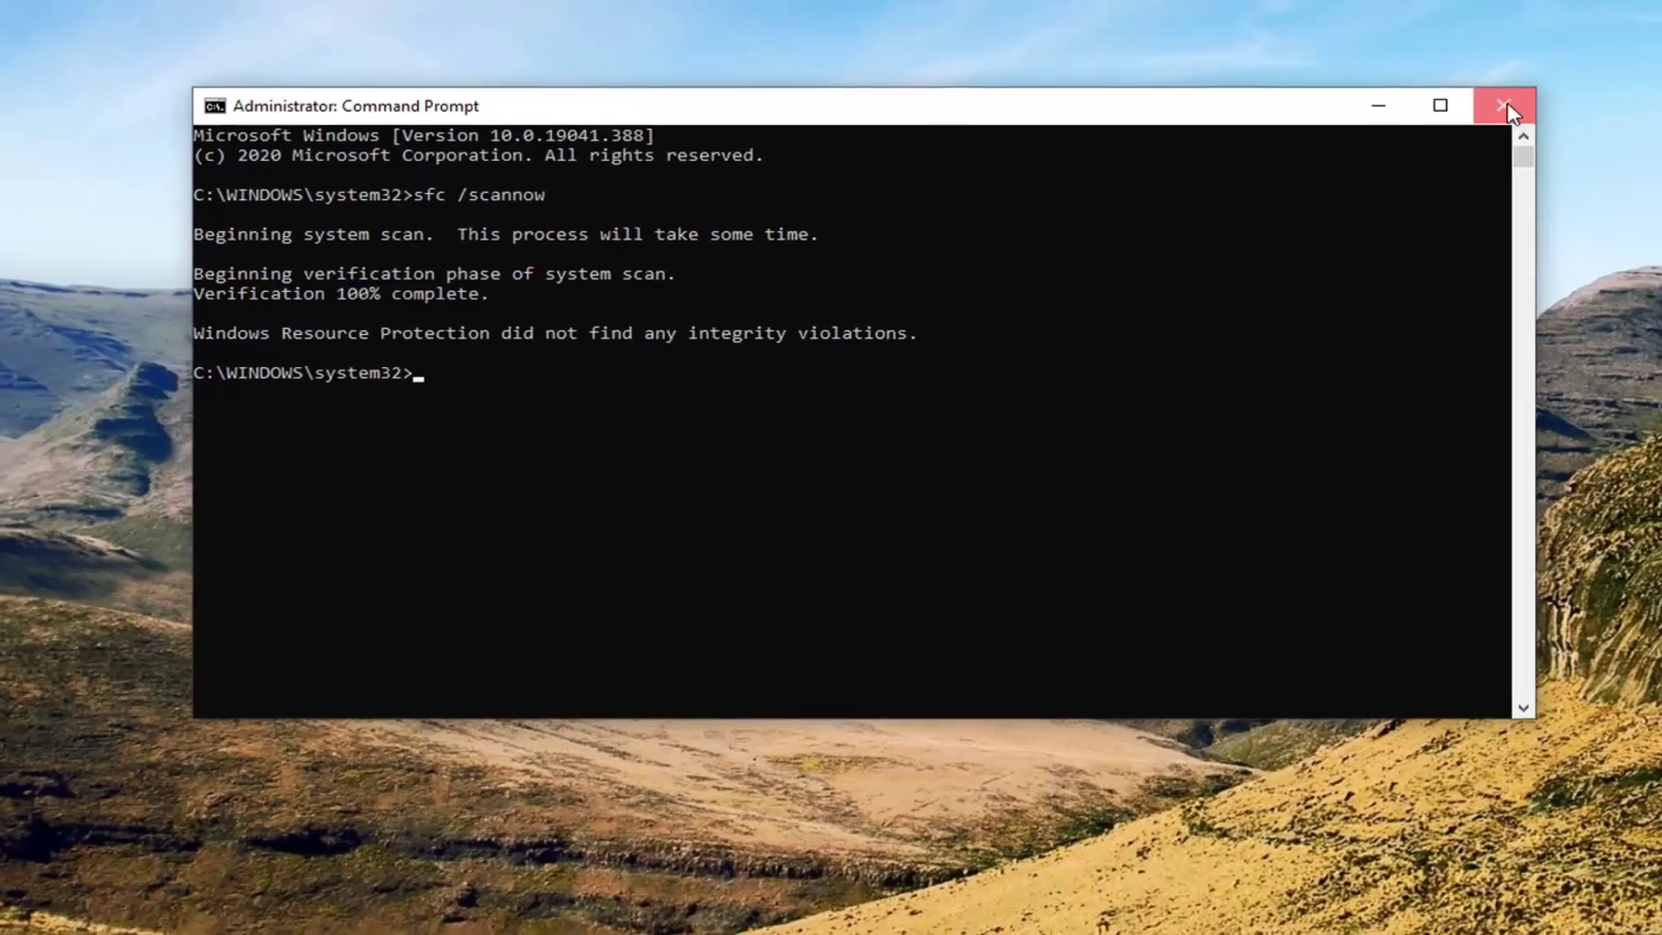
Close the elevated Command Prompt window.
click(1564, 89)
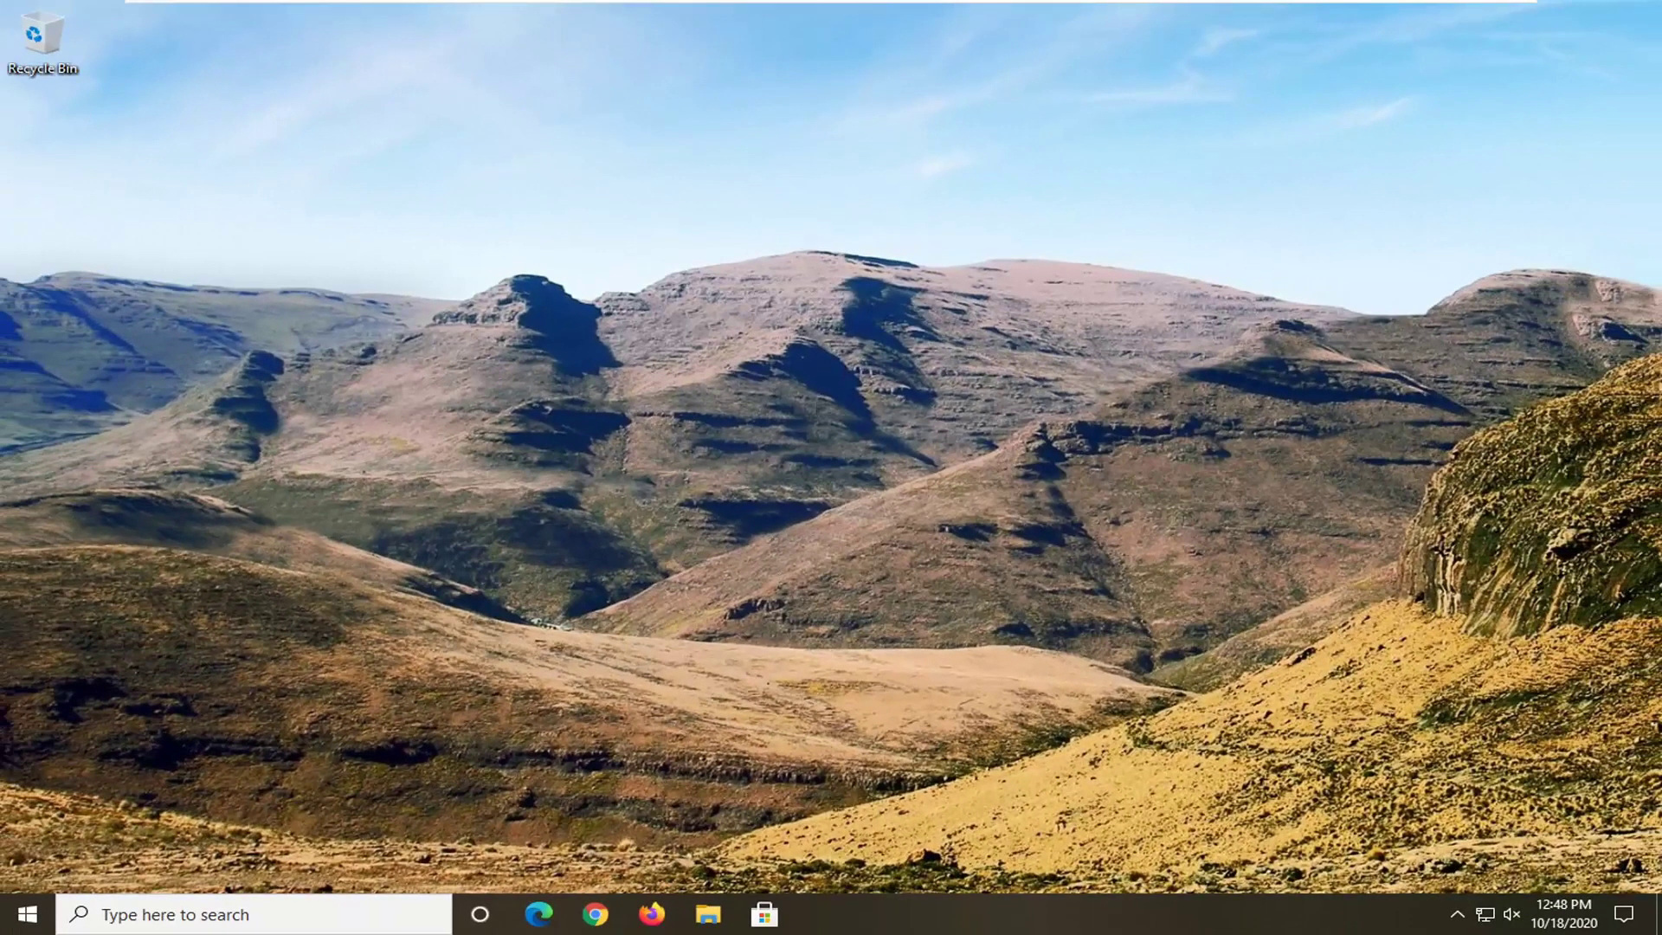